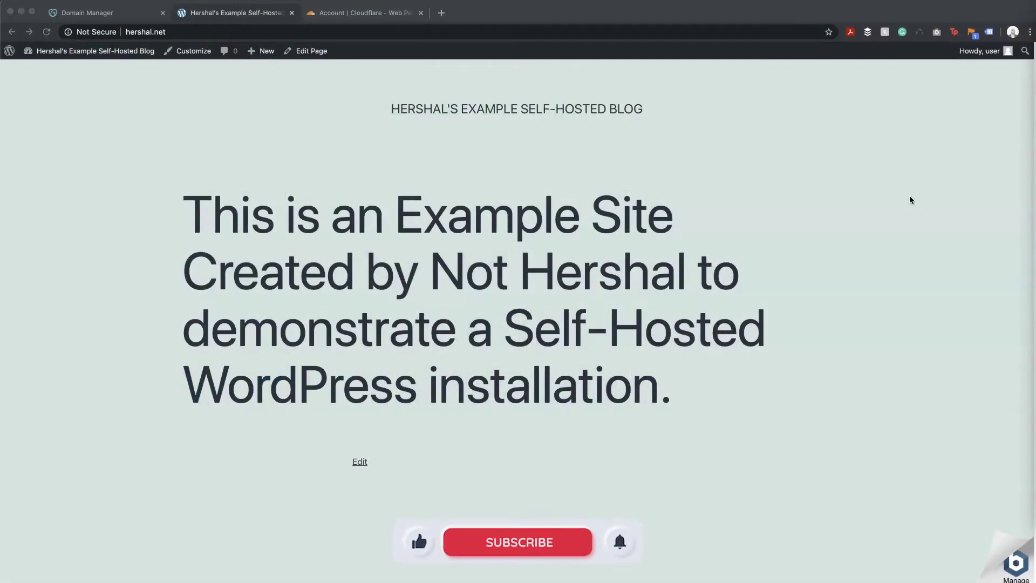
# Highlight the site address and the page heading on the Cloudflare dashboard, then clear the selections.
pyautogui.click(197, 32)
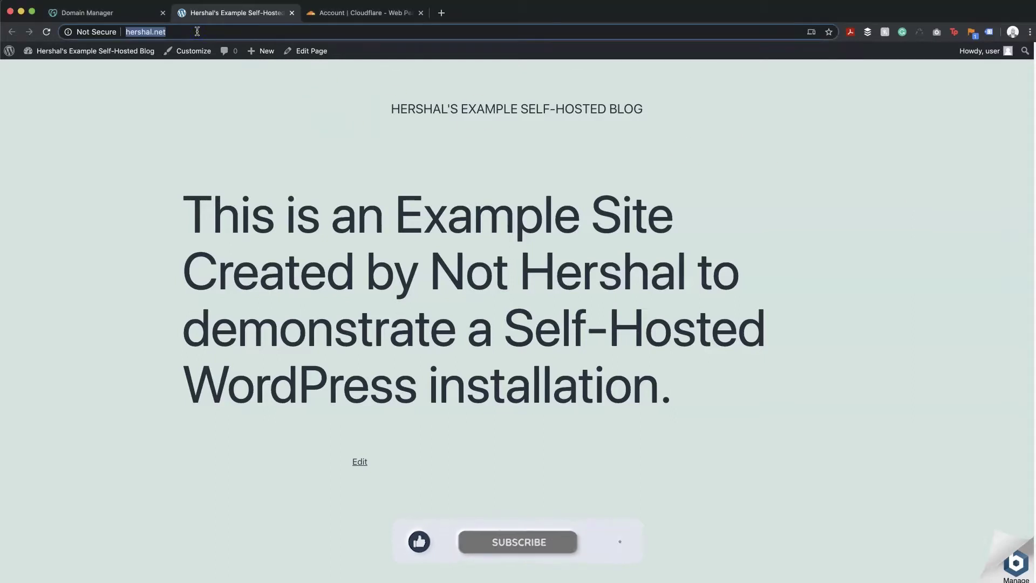
pyautogui.press('Escape')
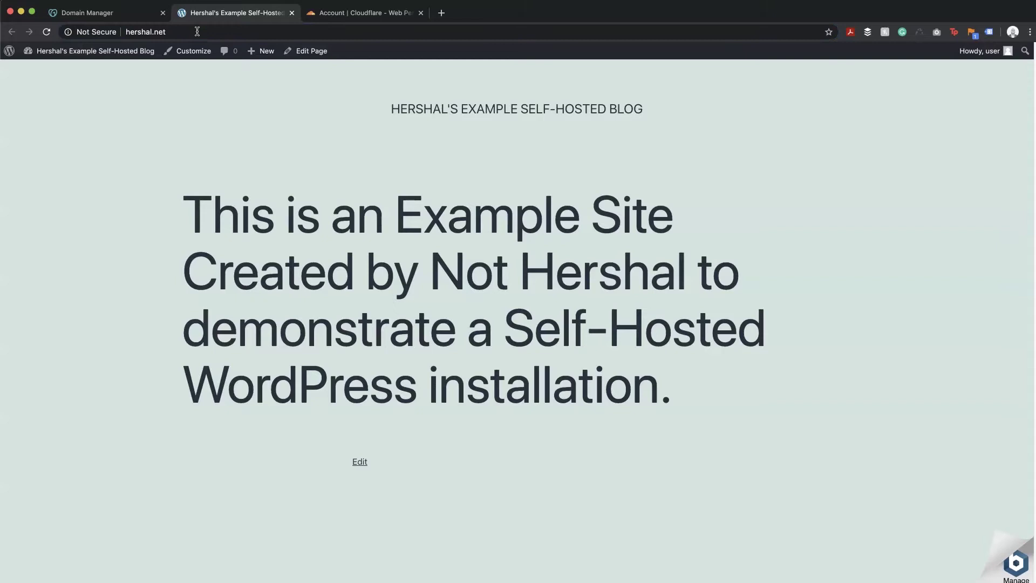
pyautogui.moveTo(166, 233); pyautogui.dragTo(551, 324)
pyautogui.click(701, 373)
pyautogui.click(165, 35)
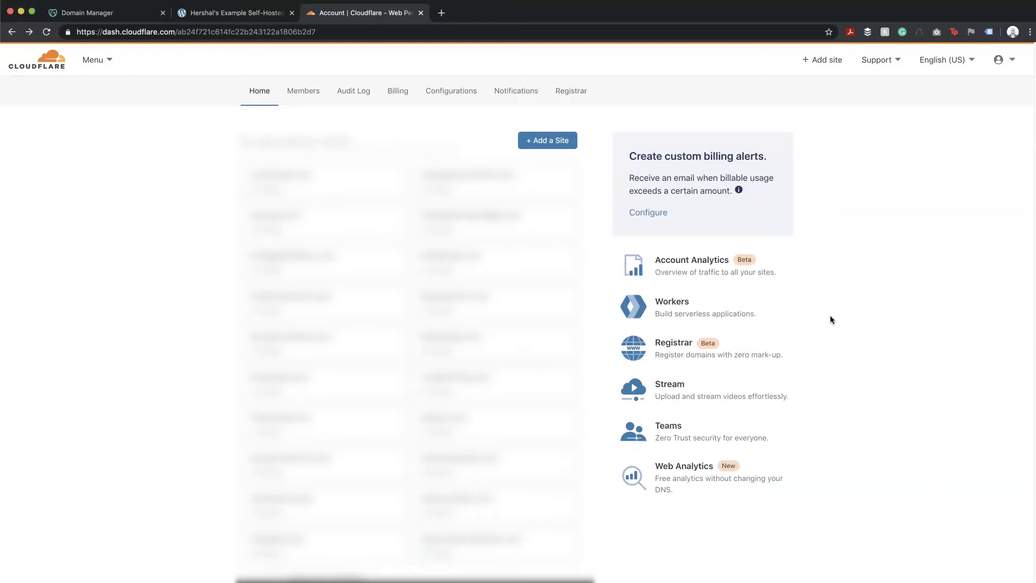
# Add hershal.net as a new site to the Cloudflare account.
pyautogui.click(561, 144)
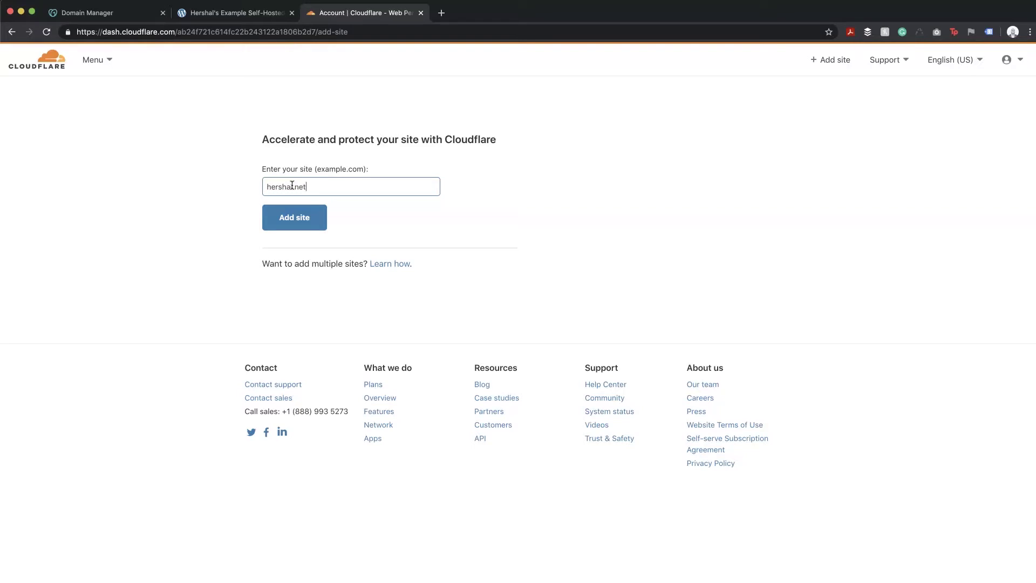
pyautogui.click(274, 189)
pyautogui.click(322, 186)
pyautogui.click(293, 218)
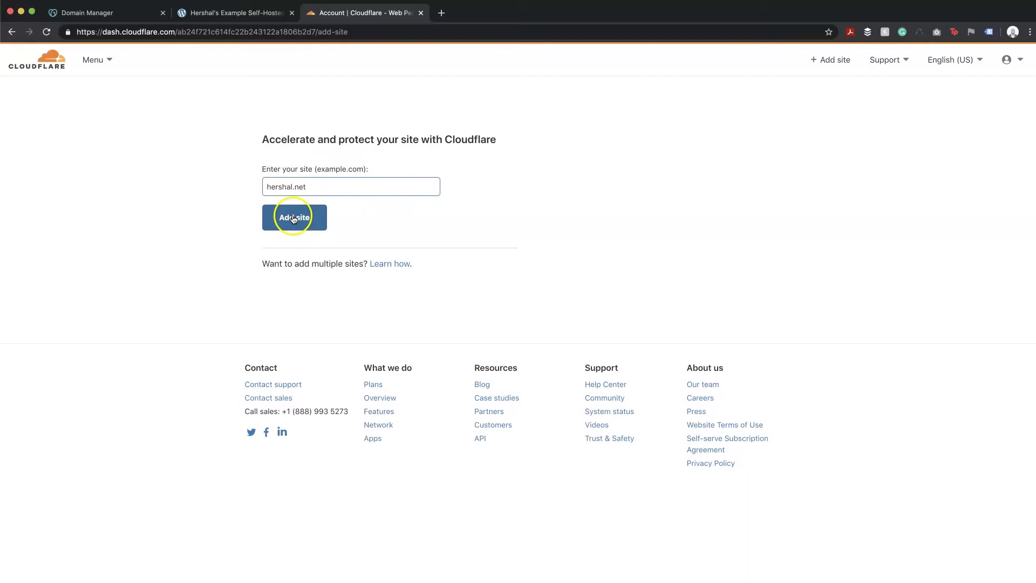
pyautogui.click(293, 218)
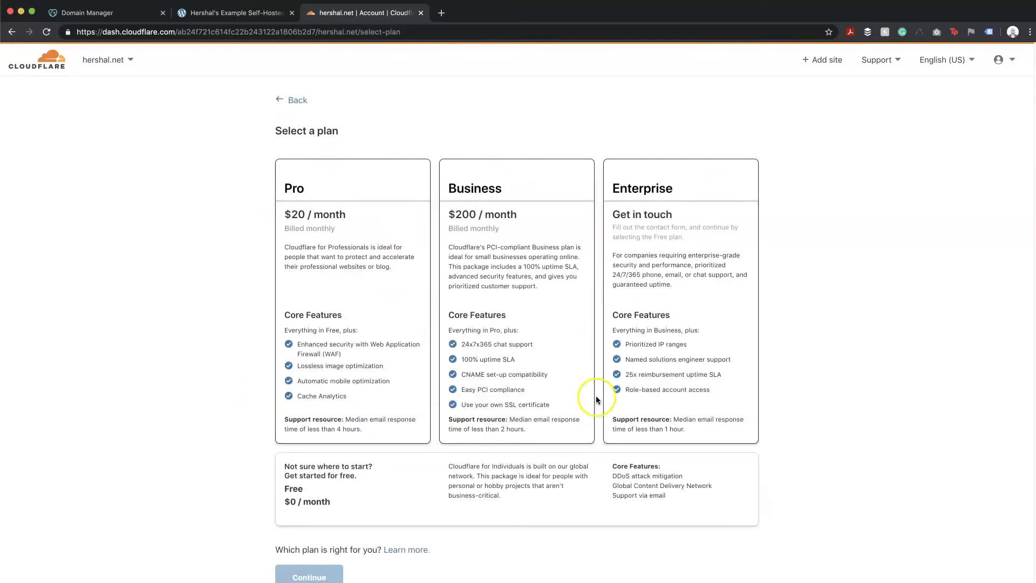
# Choose the Free plan for hershal.net and continue.
pyautogui.click(322, 497)
pyautogui.scroll(-4, 321, 458)
pyautogui.click(315, 382)
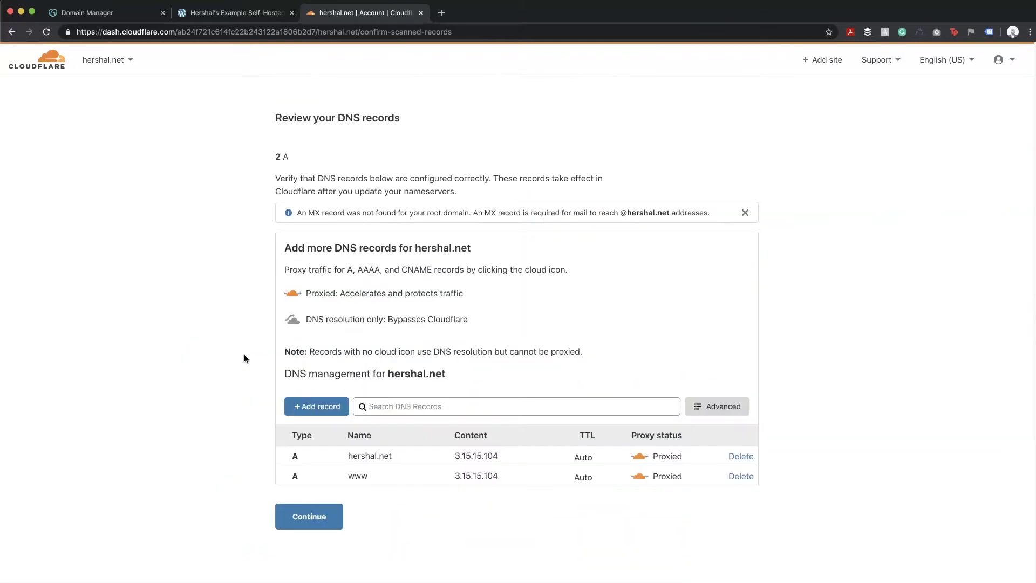
pyautogui.scroll(-2, 255, 387)
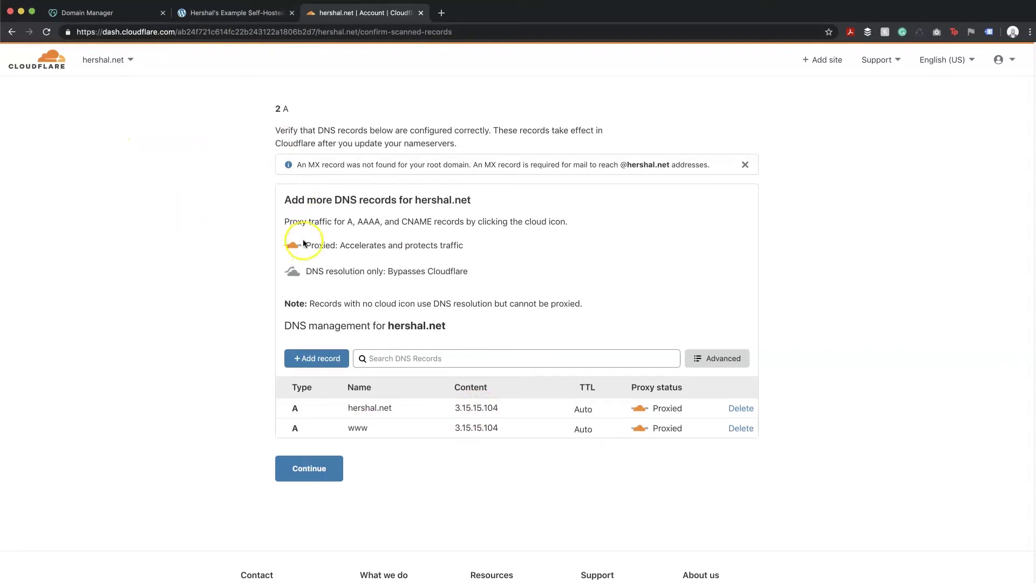
# Compare the DNS records against GoDaddy, keep the hershal.net record proxied, and continue.
pyautogui.click(97, 13)
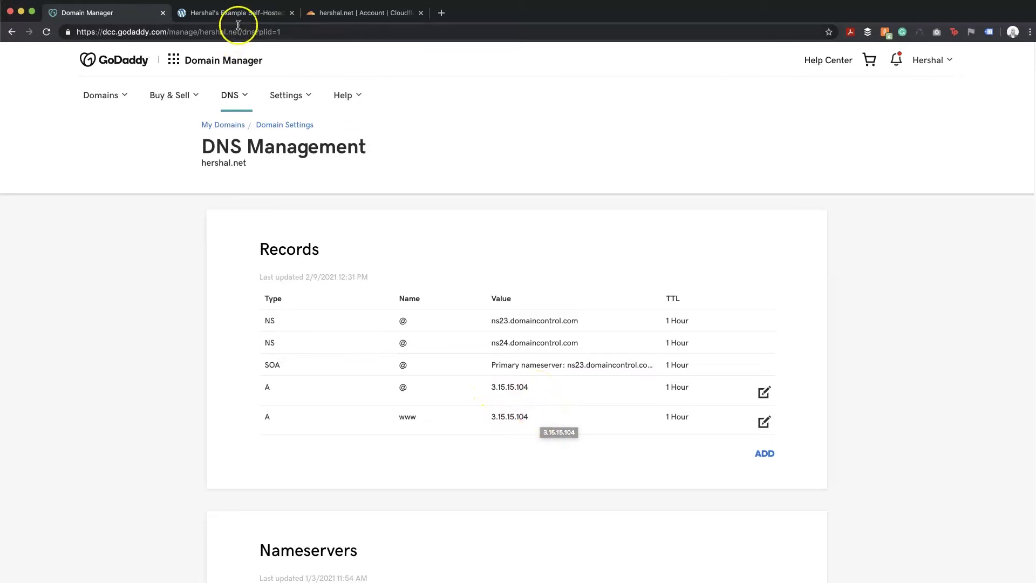
pyautogui.click(345, 12)
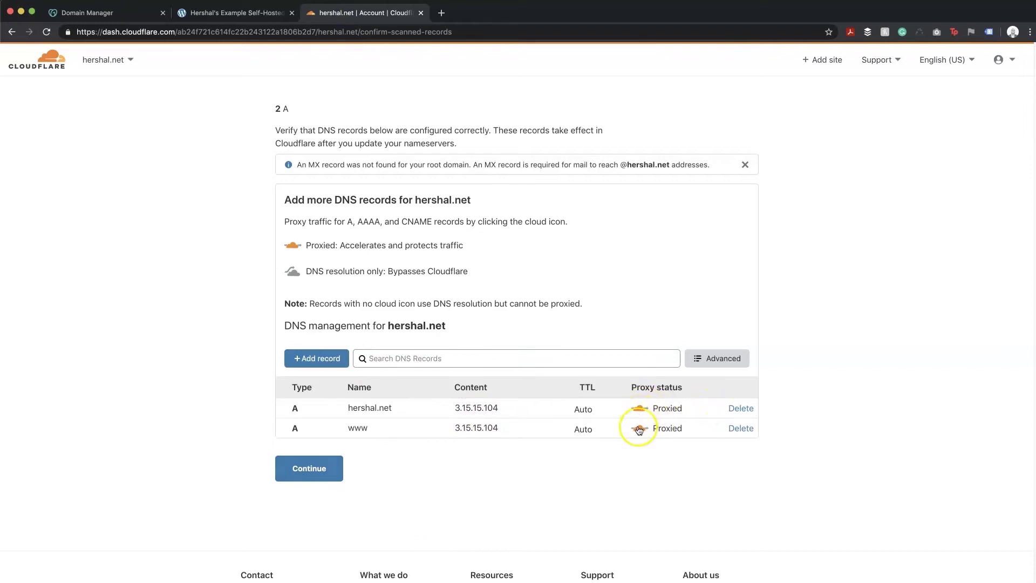
pyautogui.click(641, 410)
pyautogui.click(640, 412)
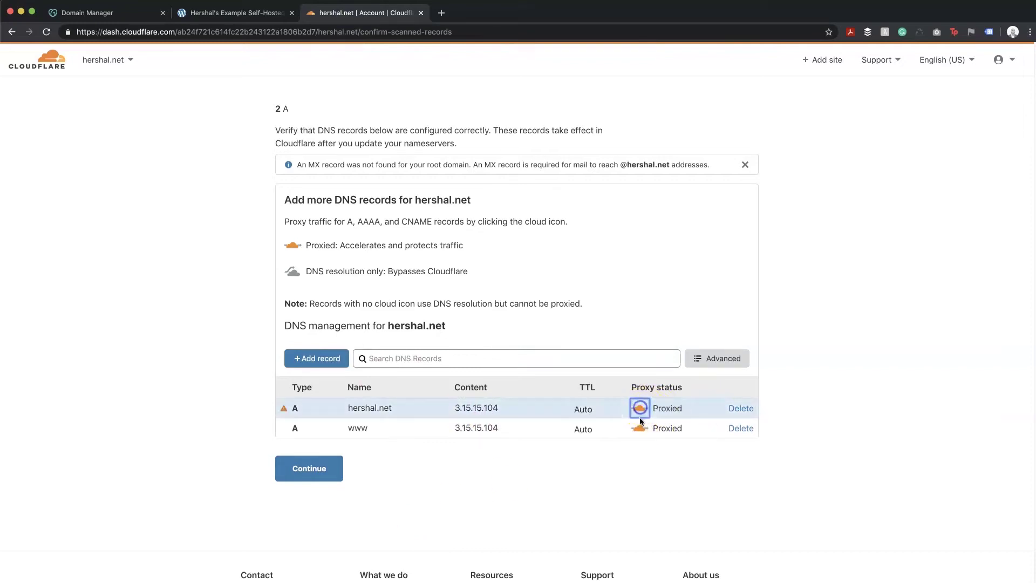
pyautogui.click(607, 454)
pyautogui.click(304, 475)
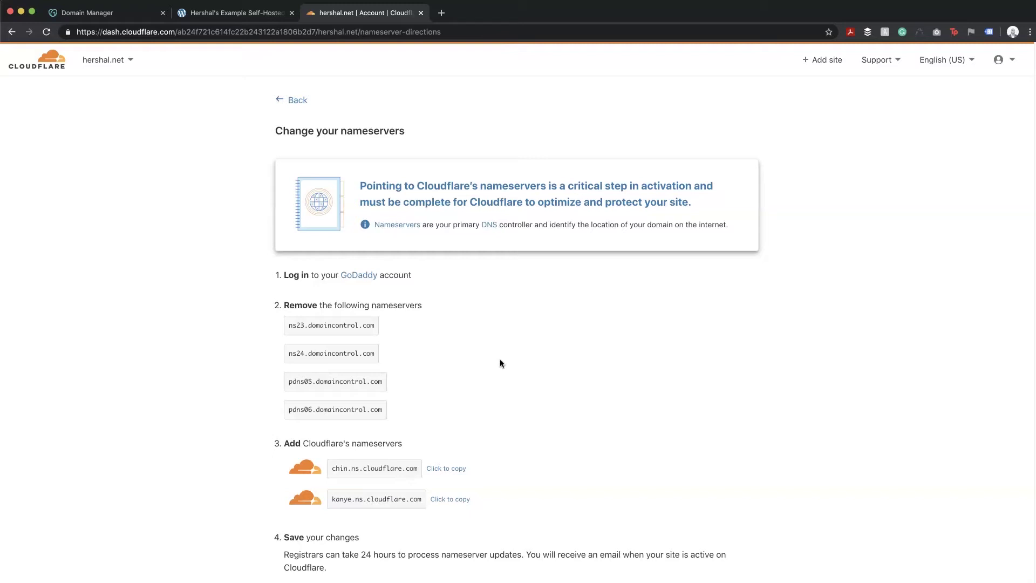
# Copy the nameserver chin.ns.cloudflare.com and switch over to GoDaddy's DNS Management page.
pyautogui.scroll(-2, 500, 360)
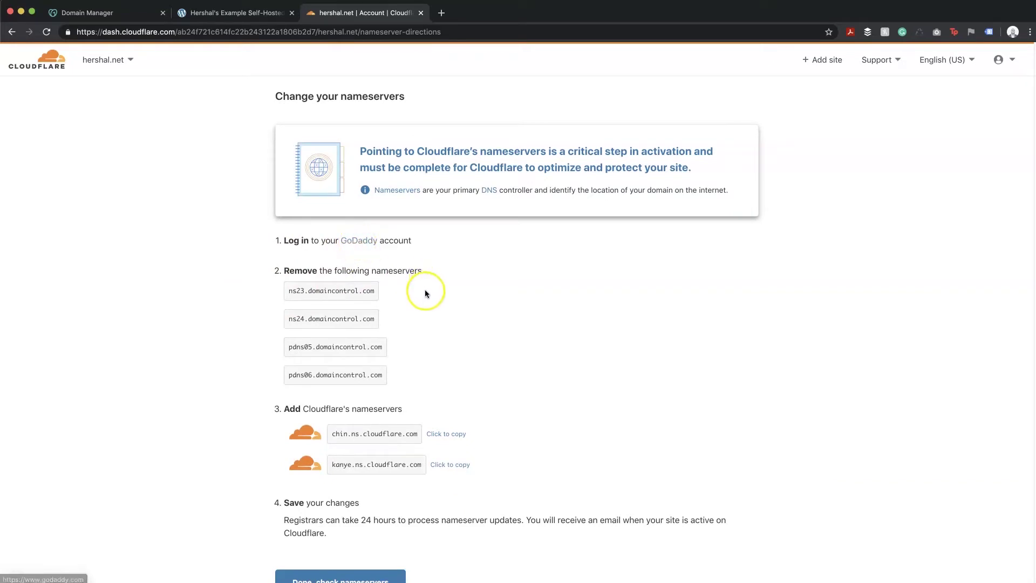
pyautogui.scroll(-2, 426, 291)
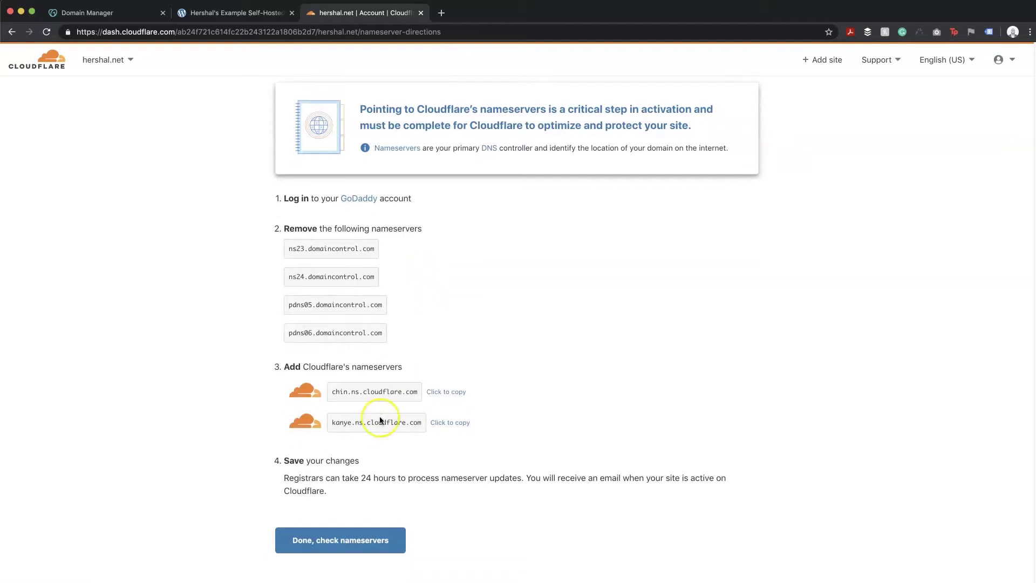
pyautogui.moveTo(332, 392); pyautogui.dragTo(419, 394)
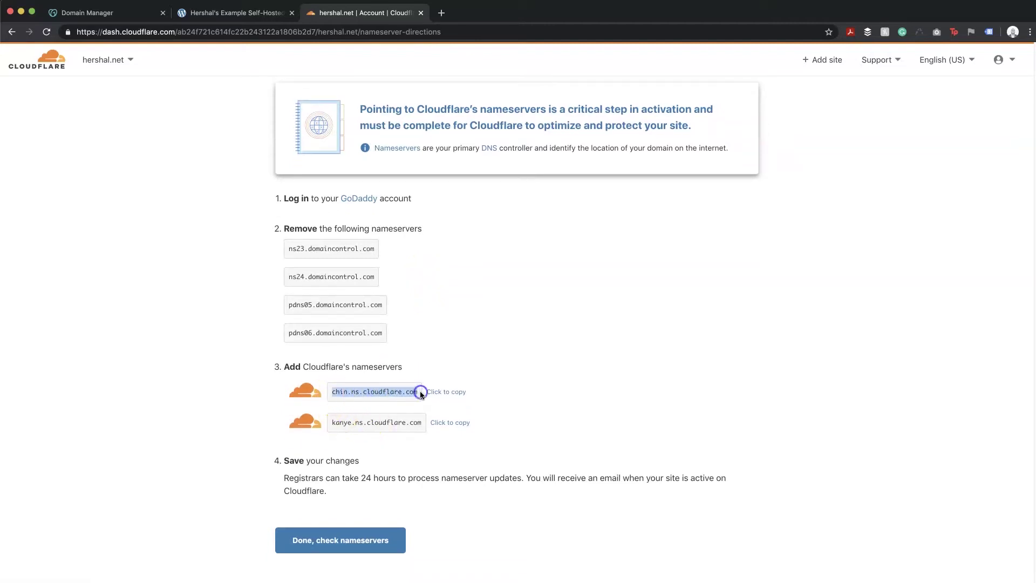
pyautogui.press('super+1')
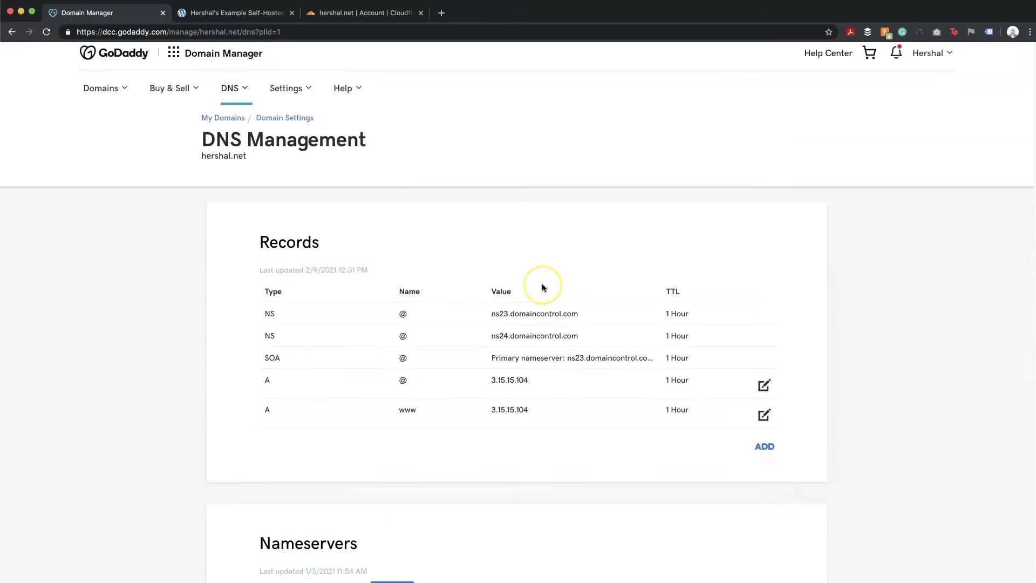
# Switch GoDaddy to custom nameservers and paste chin.ns.cloudflare.com as the first one.
pyautogui.scroll(-4, 541, 285)
pyautogui.scroll(-2, 541, 287)
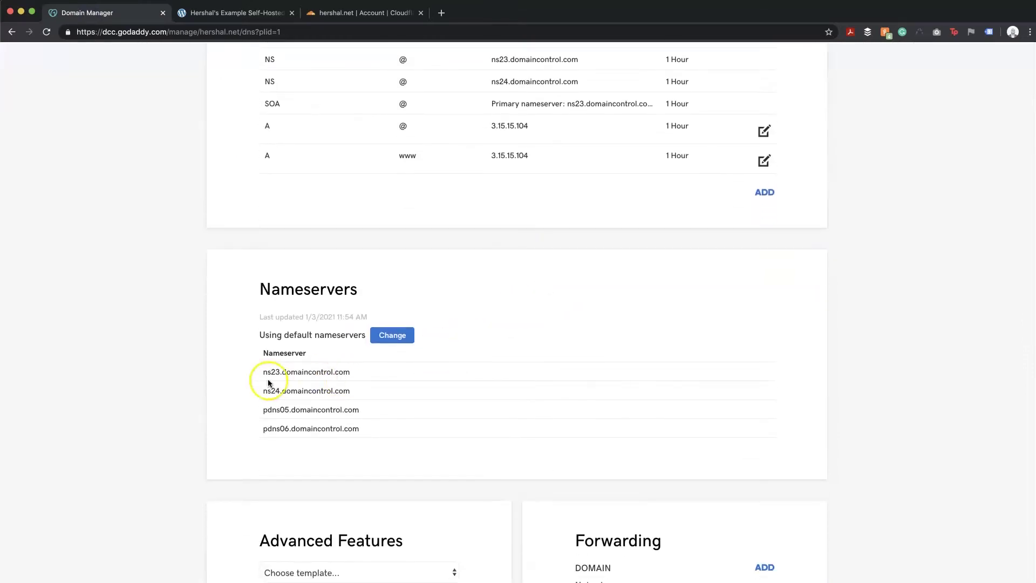
pyautogui.click(391, 335)
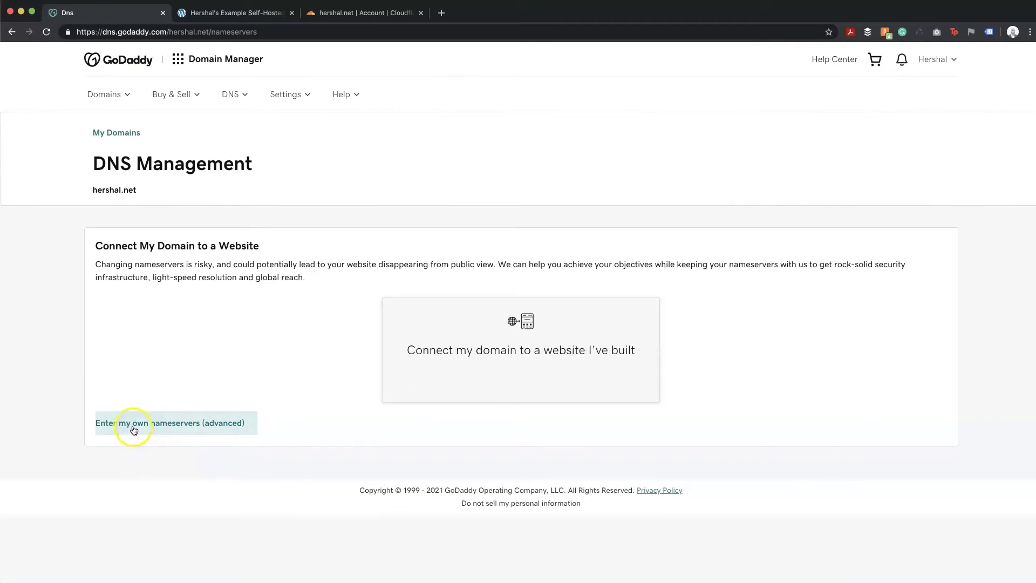
pyautogui.click(219, 429)
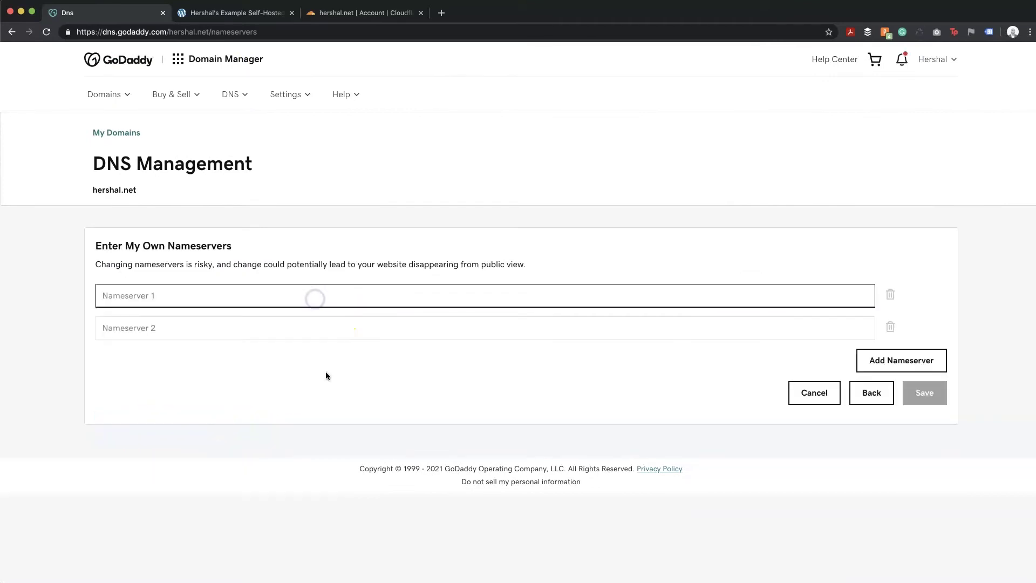
pyautogui.write('chin.ns.cloudflare.com')
# Add kanye.ns.cloudflare.com as the second nameserver, save, and confirm the update.
pyautogui.click(340, 13)
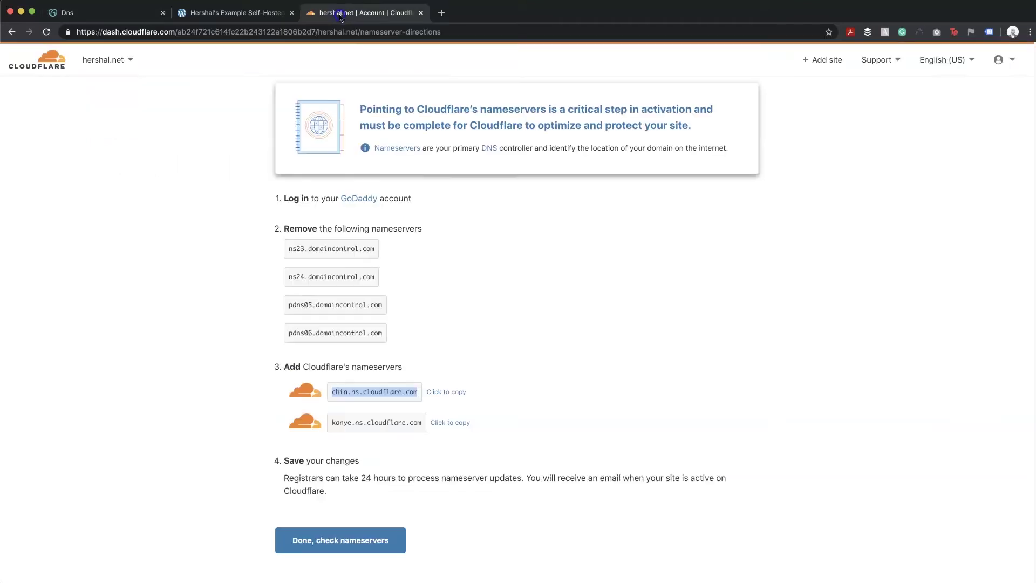
pyautogui.moveTo(332, 423); pyautogui.dragTo(422, 422)
pyautogui.press('super+c')
pyautogui.click(125, 16)
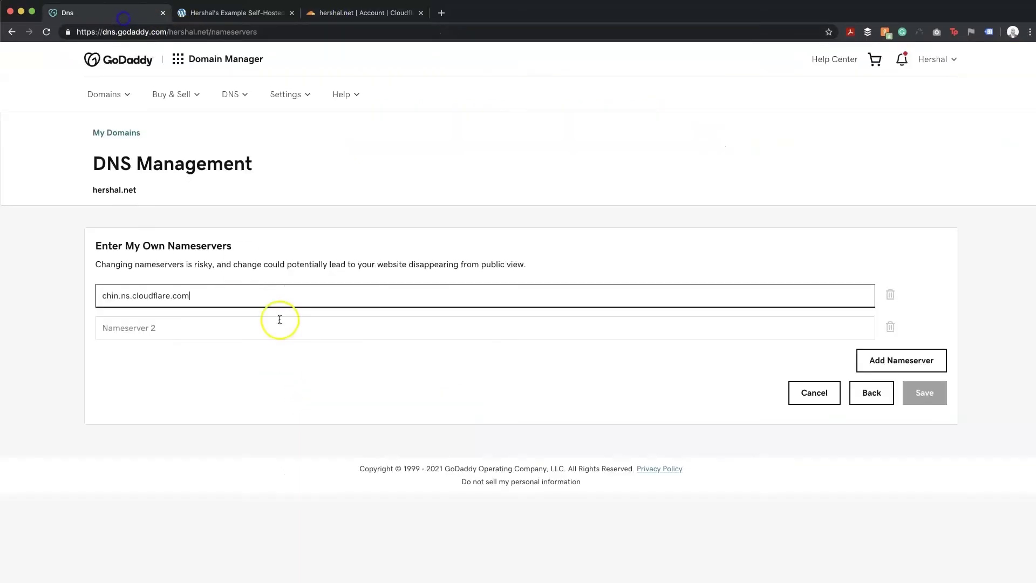
pyautogui.click(203, 325)
pyautogui.press('super+v')
pyautogui.click(307, 378)
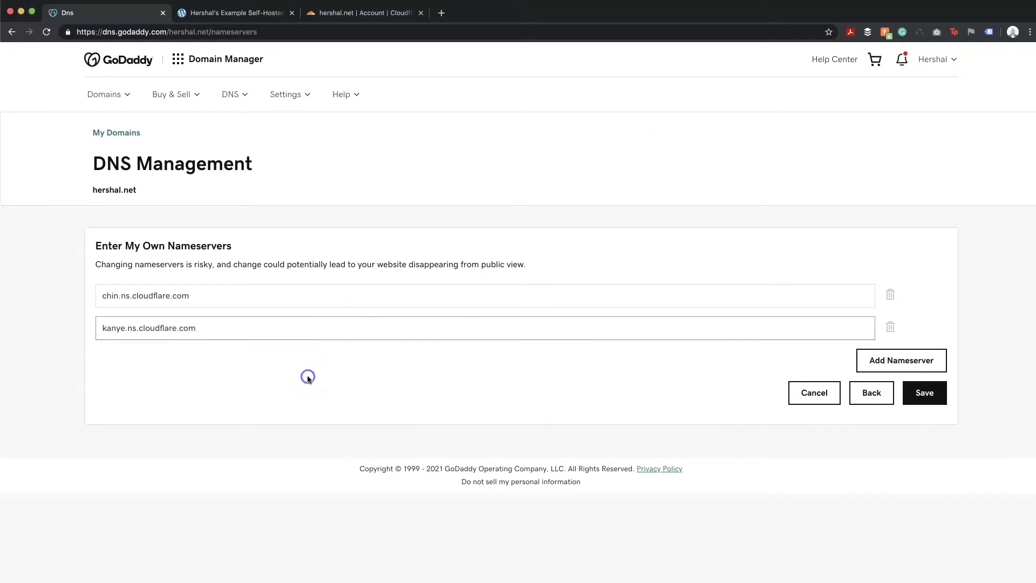
pyautogui.click(922, 393)
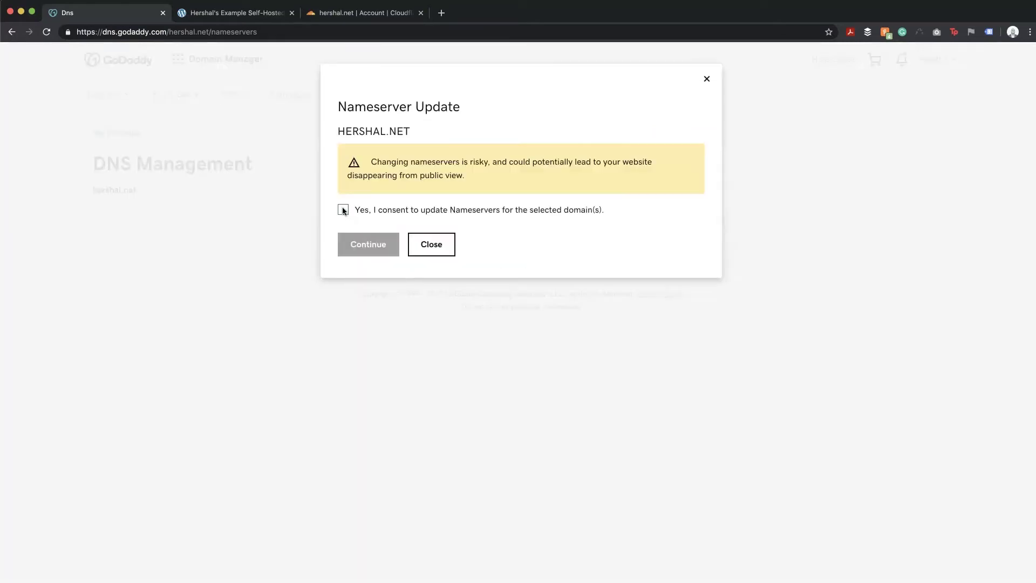
pyautogui.click(343, 210)
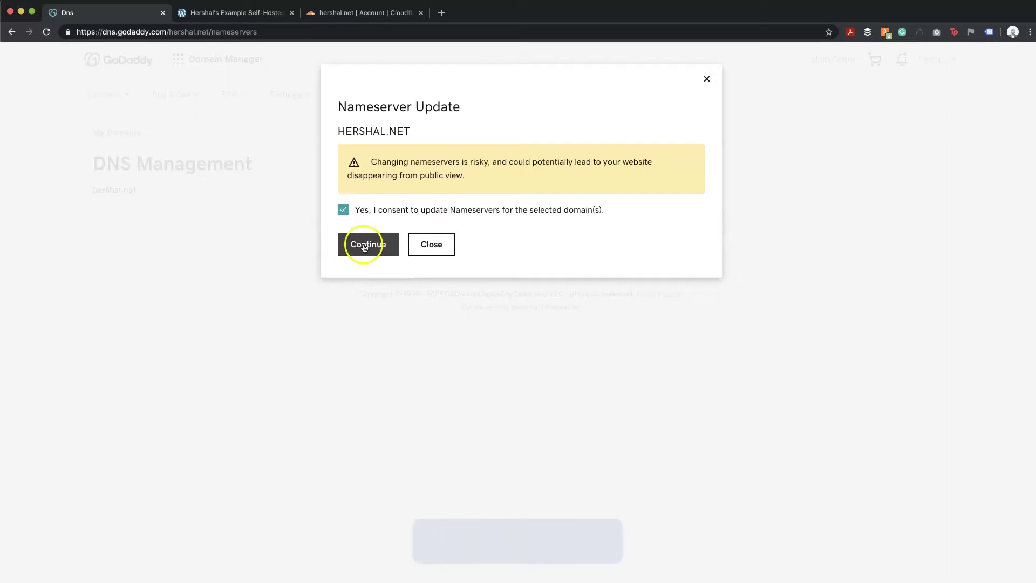
pyautogui.click(362, 244)
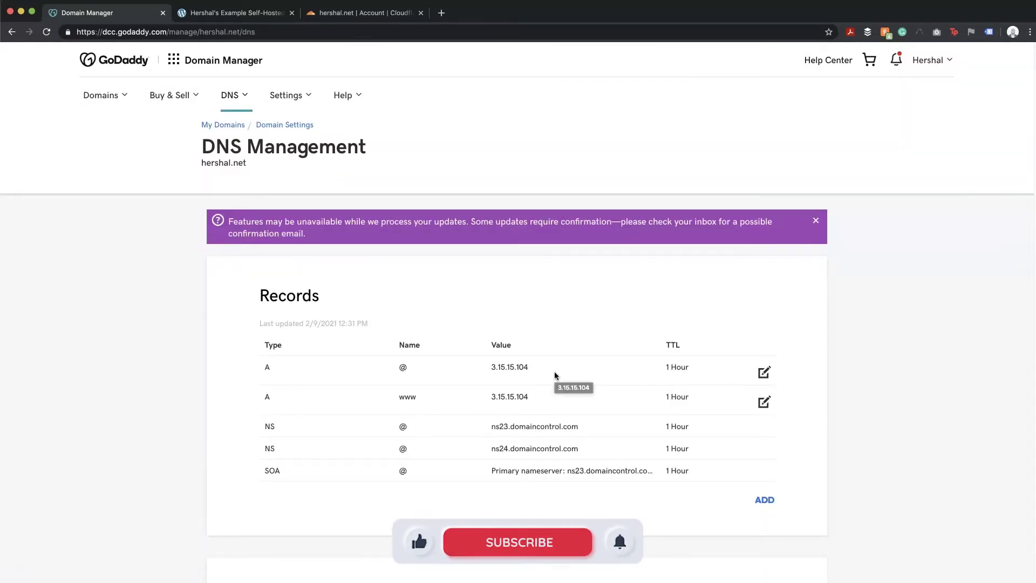
# Verify GoDaddy lists the chin and kanye Cloudflare nameservers, then return to Cloudflare's instructions.
pyautogui.click(544, 374)
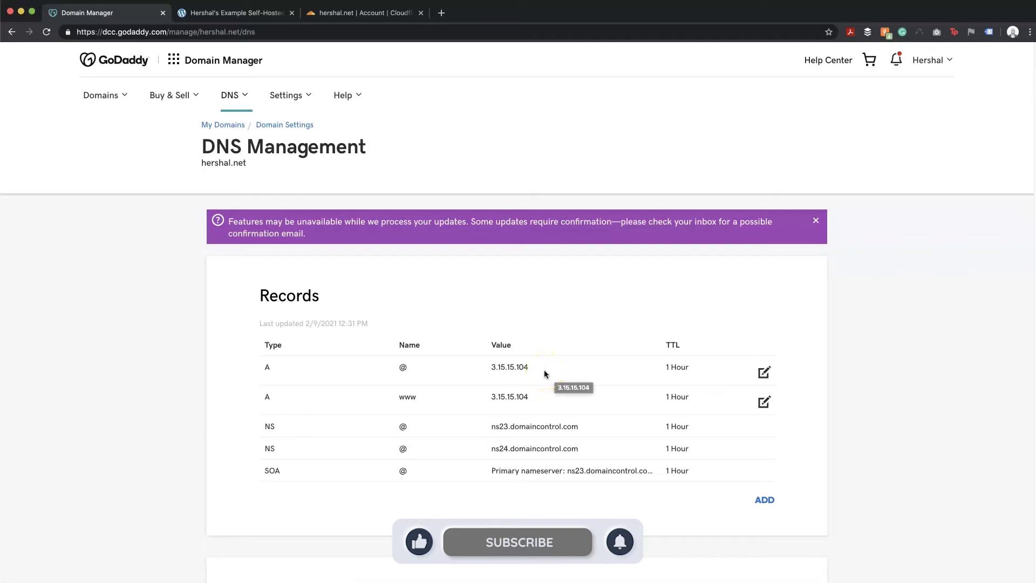
pyautogui.click(429, 422)
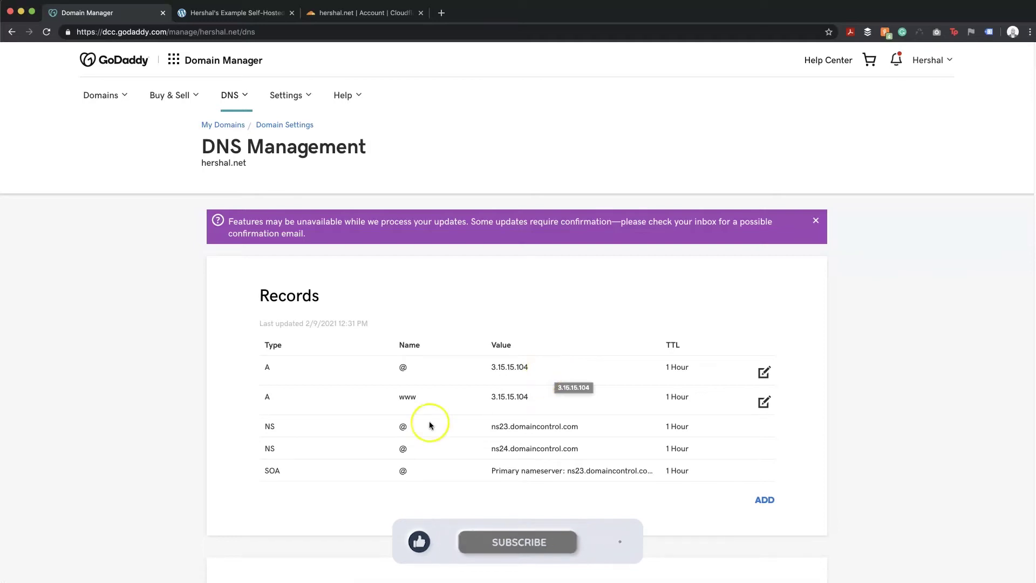
pyautogui.scroll(-4, 430, 421)
pyautogui.scroll(-3, 430, 422)
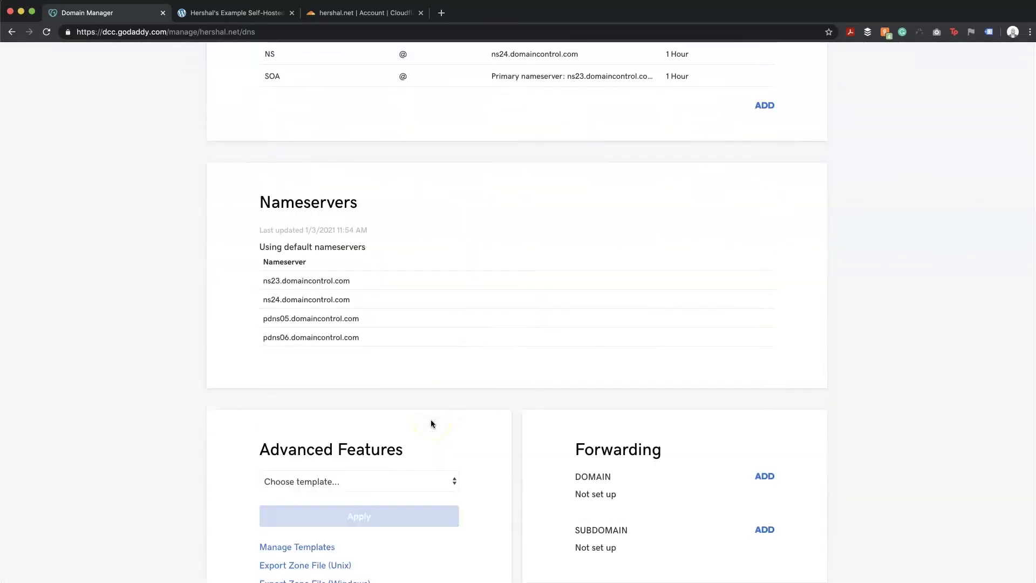
pyautogui.click(46, 32)
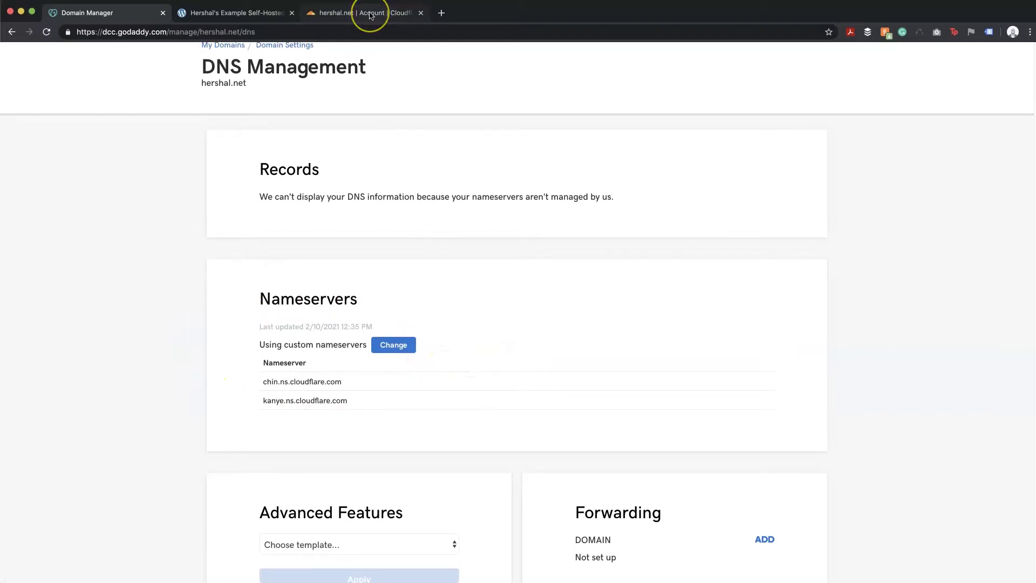
pyautogui.click(371, 14)
pyautogui.scroll(-3, 598, 313)
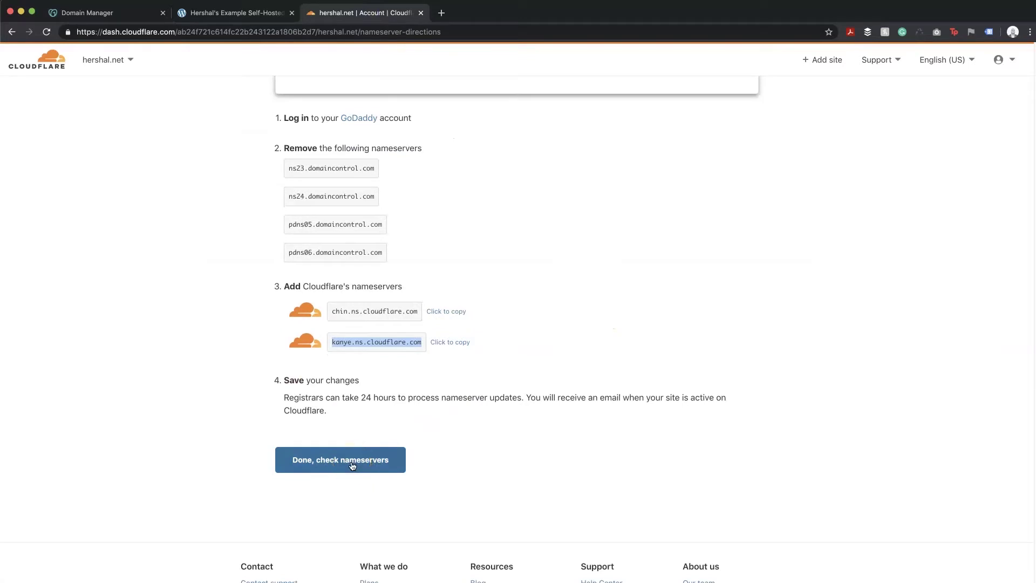
# Submit the nameserver change and choose Finish later for the Quick Start Guide.
pyautogui.click(352, 465)
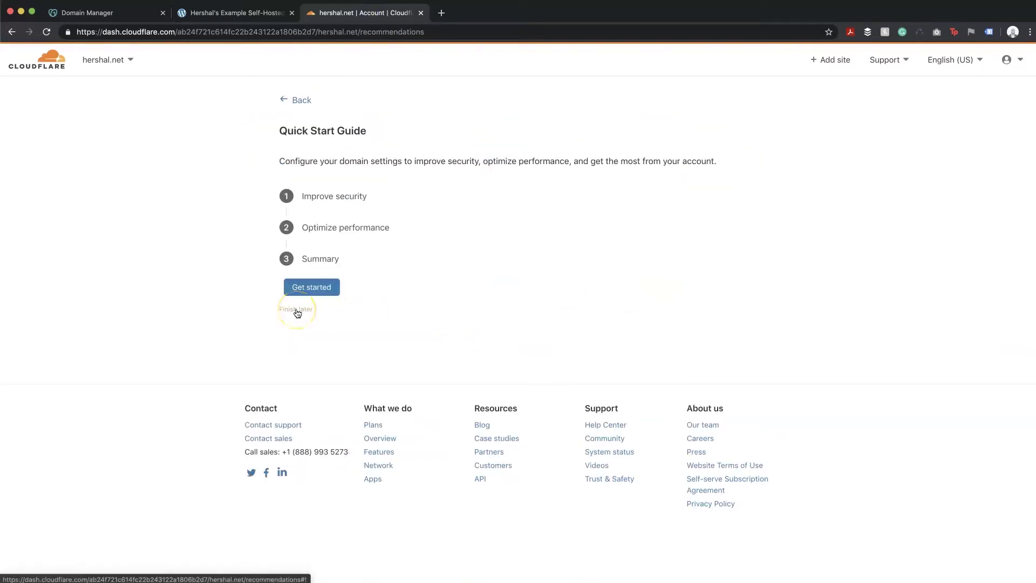
pyautogui.click(297, 310)
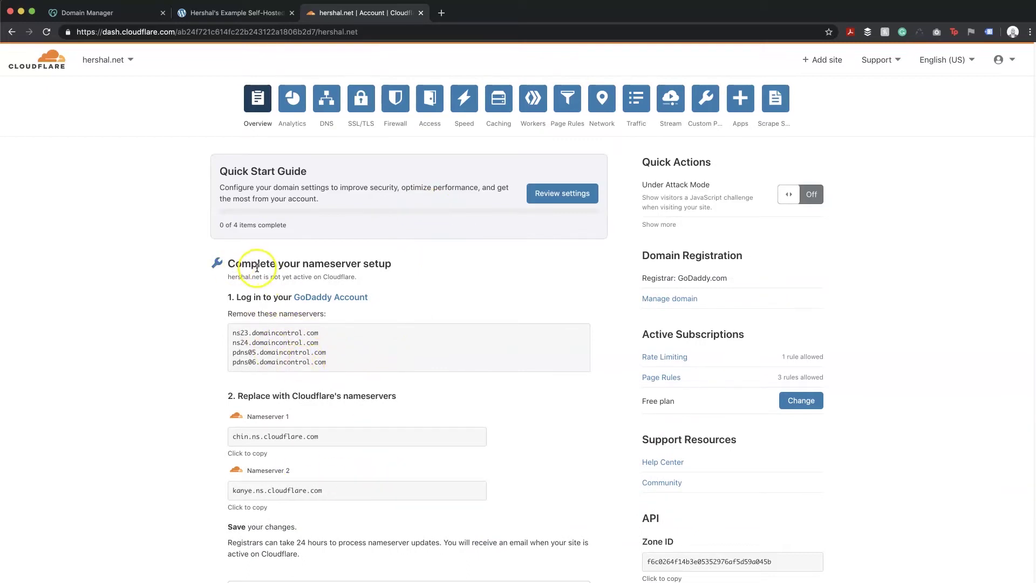
pyautogui.moveTo(242, 264); pyautogui.dragTo(380, 265)
pyautogui.click(439, 327)
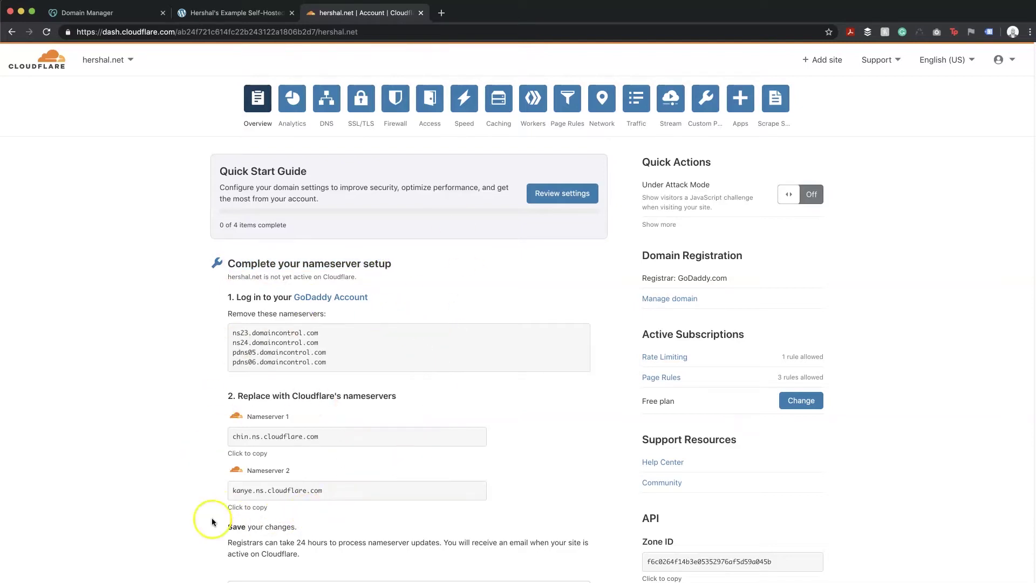
pyautogui.scroll(-4, 353, 513)
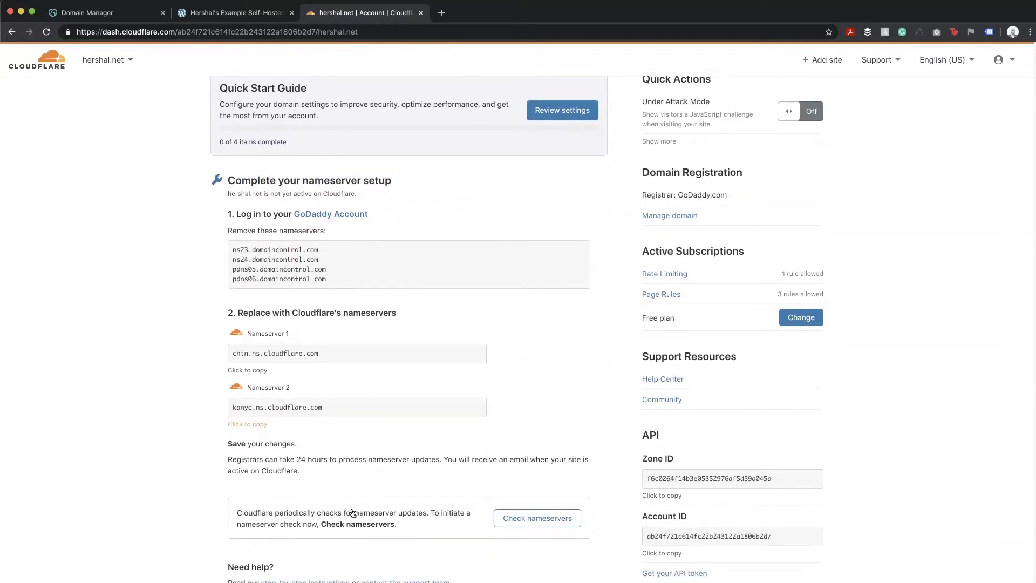
pyautogui.moveTo(227, 431); pyautogui.dragTo(442, 430)
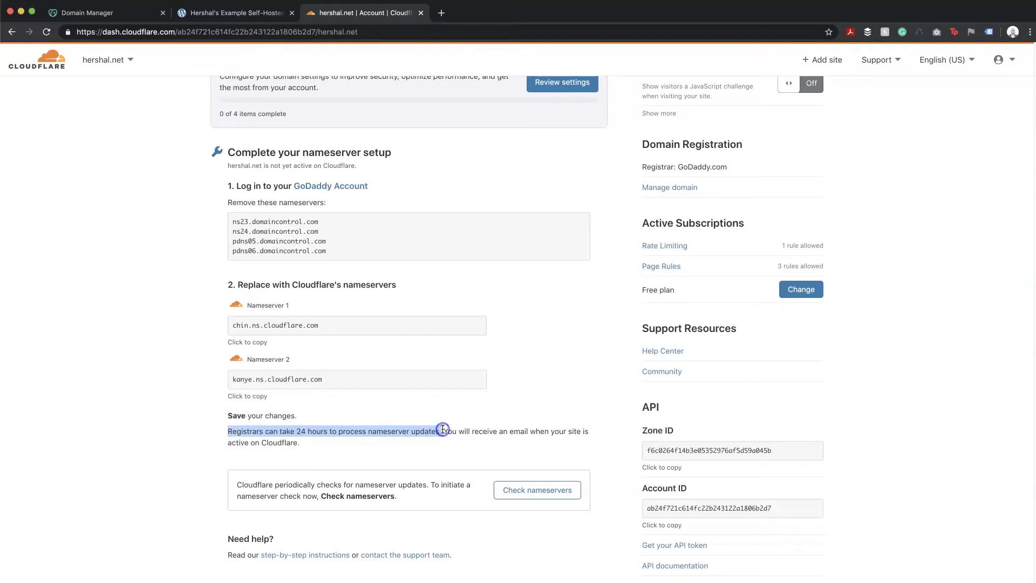
pyautogui.click(344, 444)
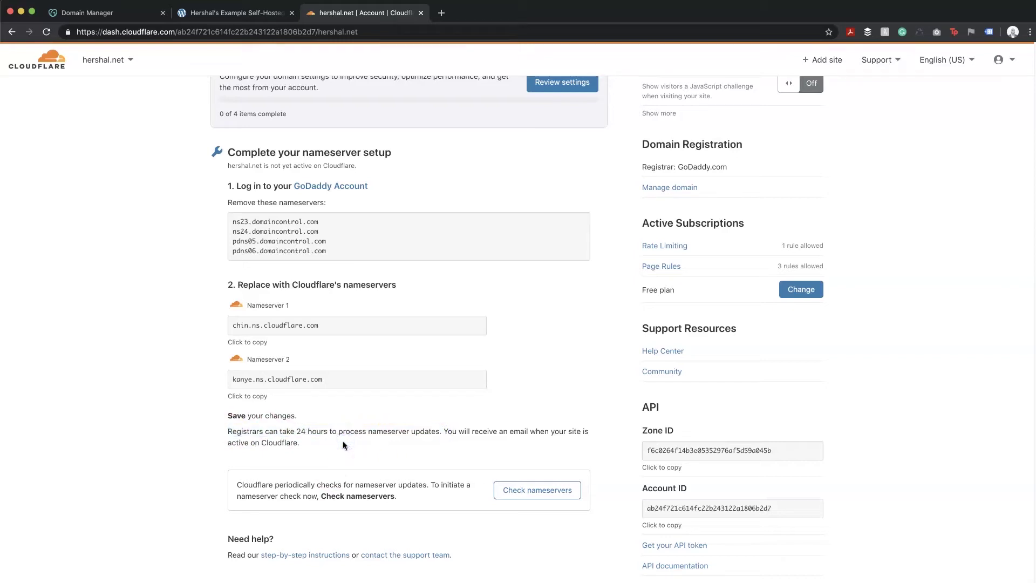
# Run Check nameservers and reload the overview showing Cloudflare now protects hershal.net.
pyautogui.click(189, 470)
pyautogui.click(542, 489)
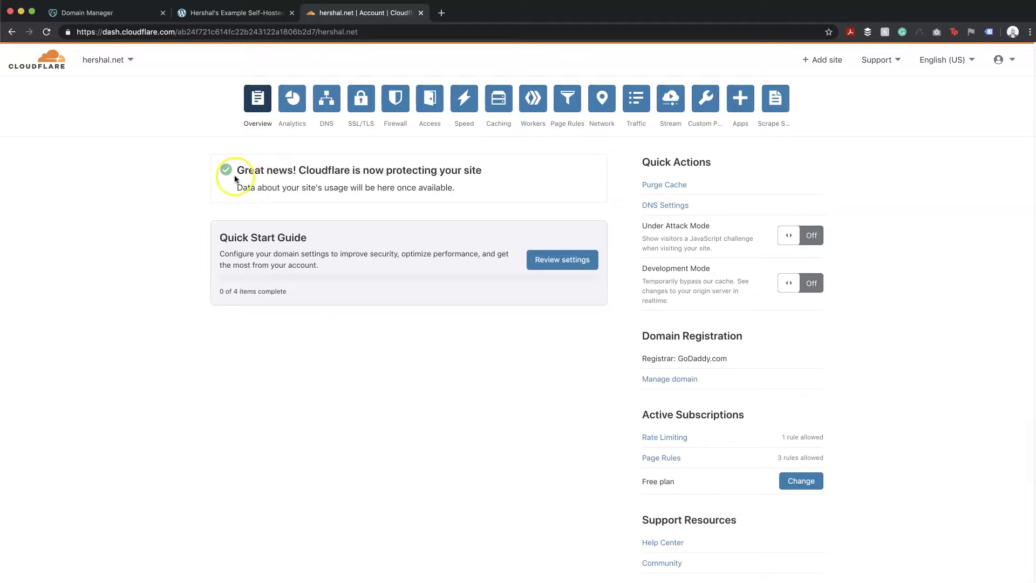
pyautogui.moveTo(237, 172); pyautogui.dragTo(286, 170)
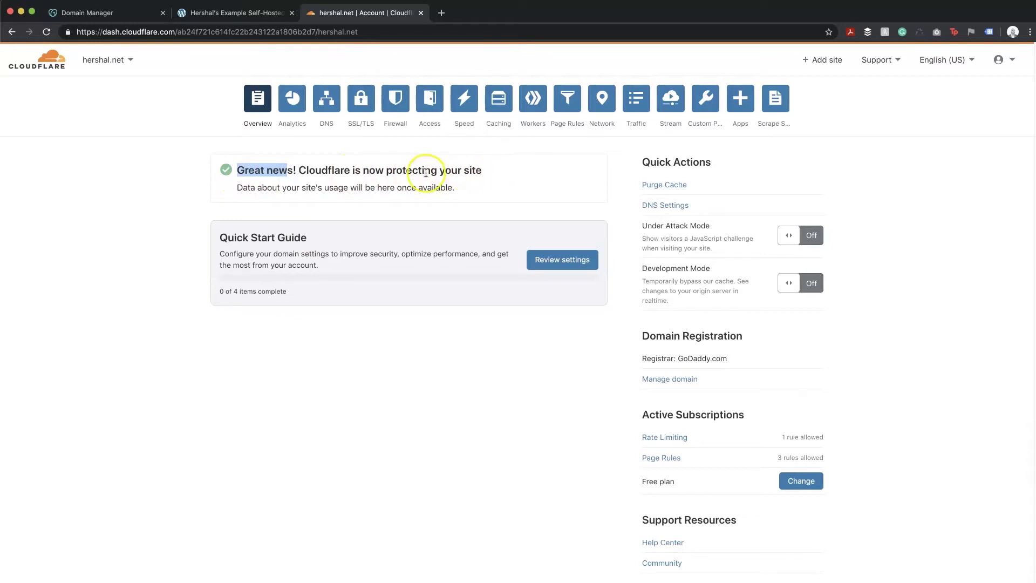
pyautogui.click(479, 317)
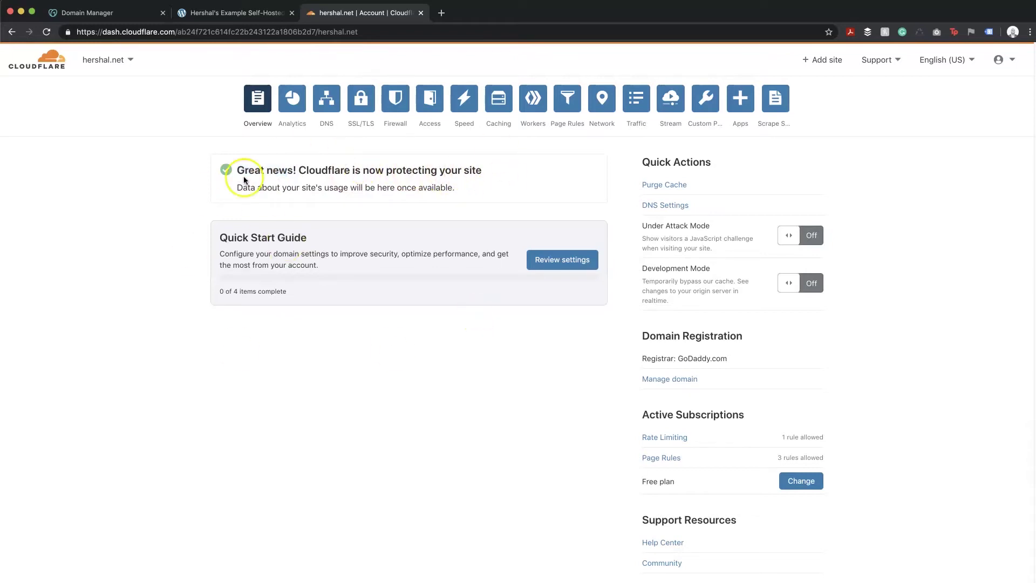
pyautogui.click(47, 32)
pyautogui.click(215, 15)
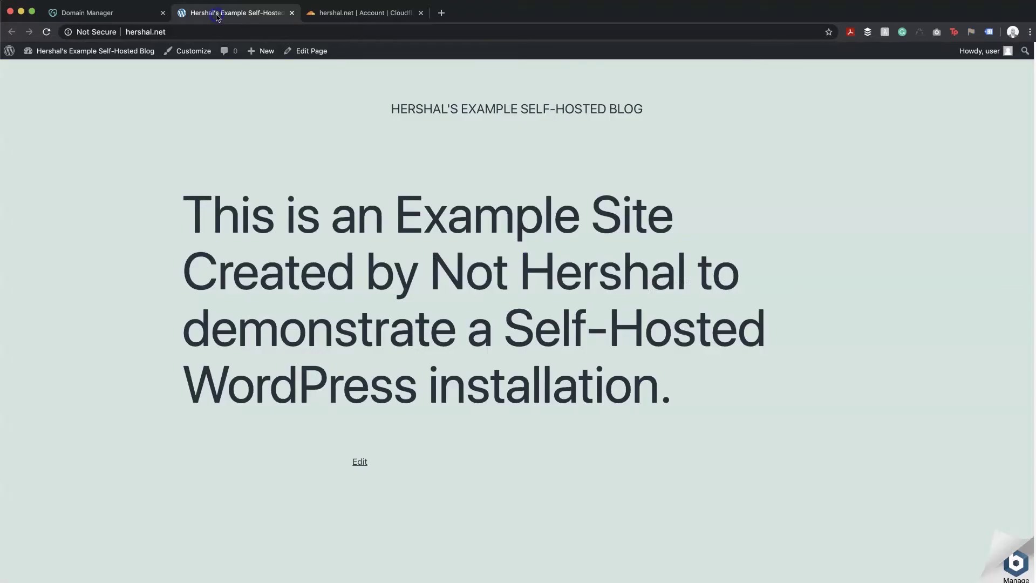
pyautogui.click(132, 32)
pyautogui.click(131, 32)
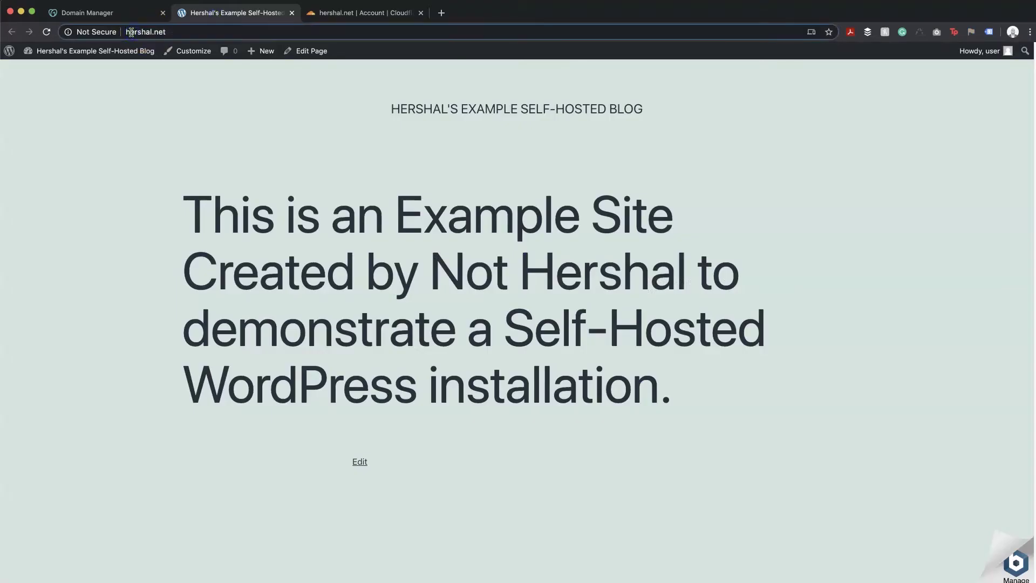
pyautogui.write('https:/')
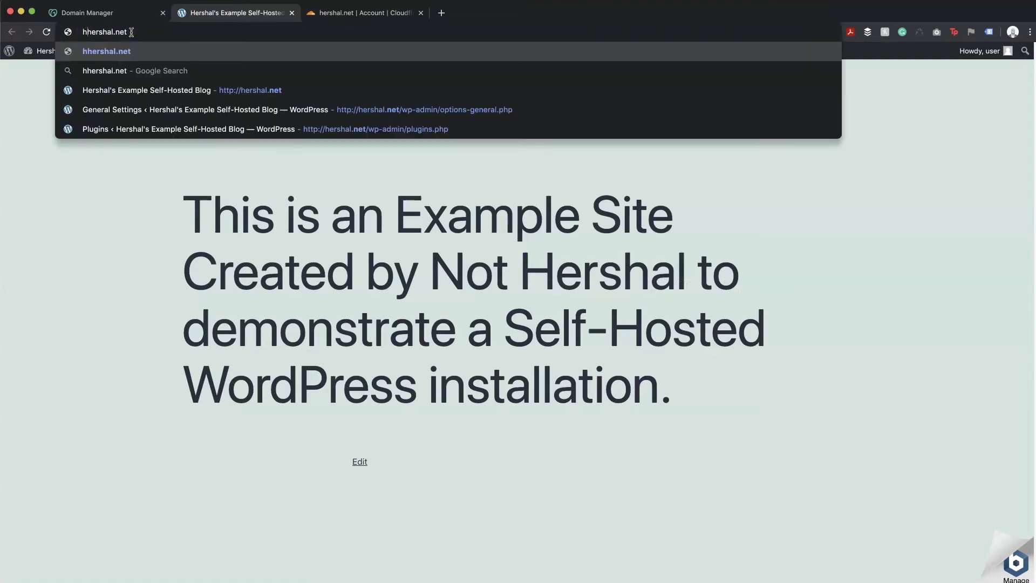
pyautogui.write('/')
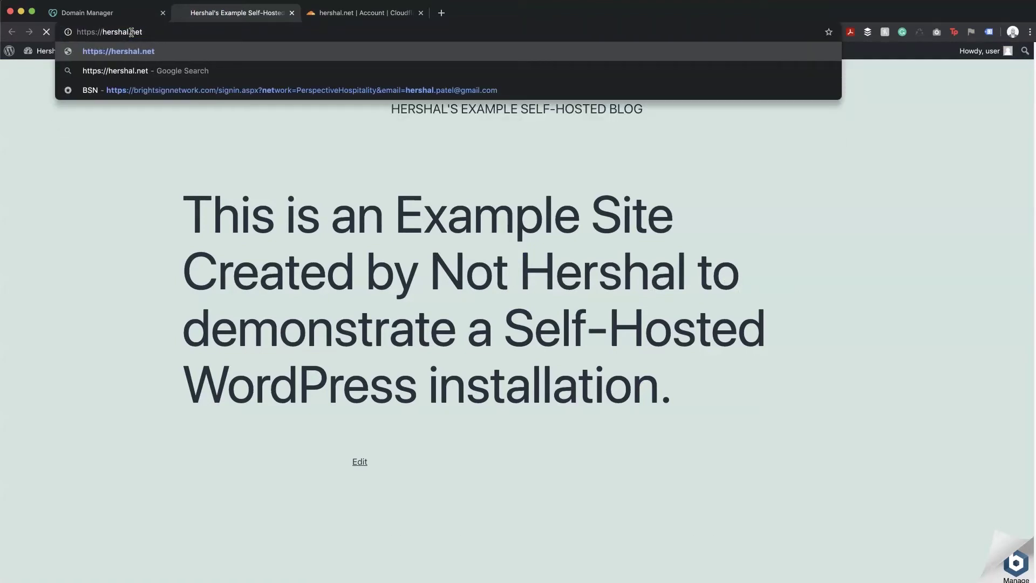
pyautogui.press('Return')
pyautogui.click(325, 16)
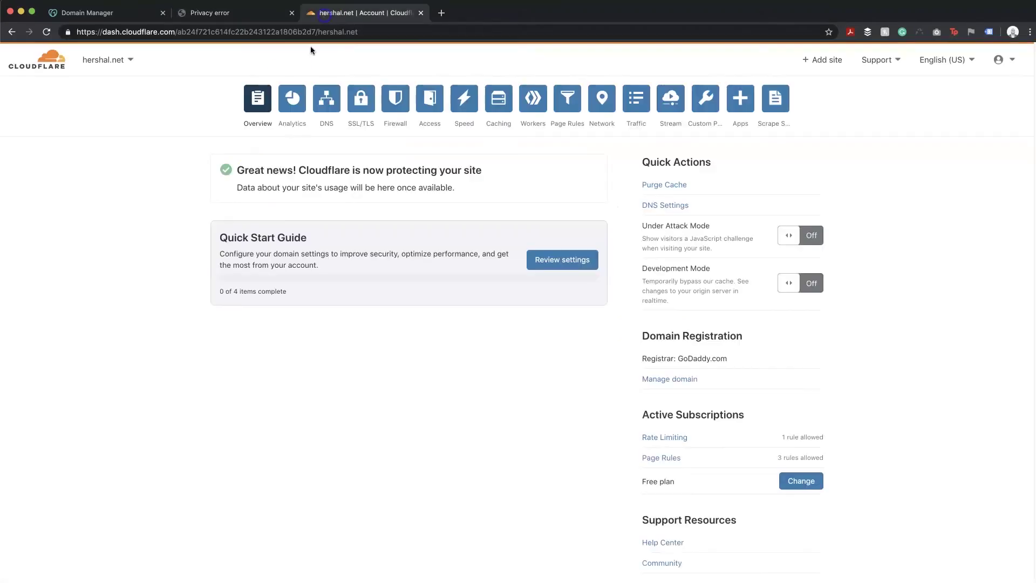
pyautogui.click(205, 13)
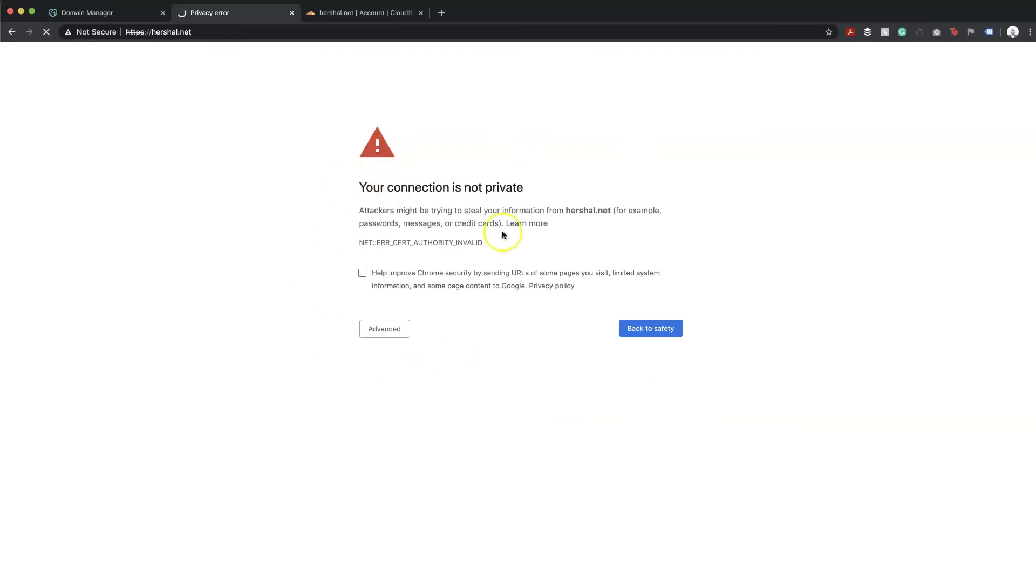
pyautogui.click(46, 32)
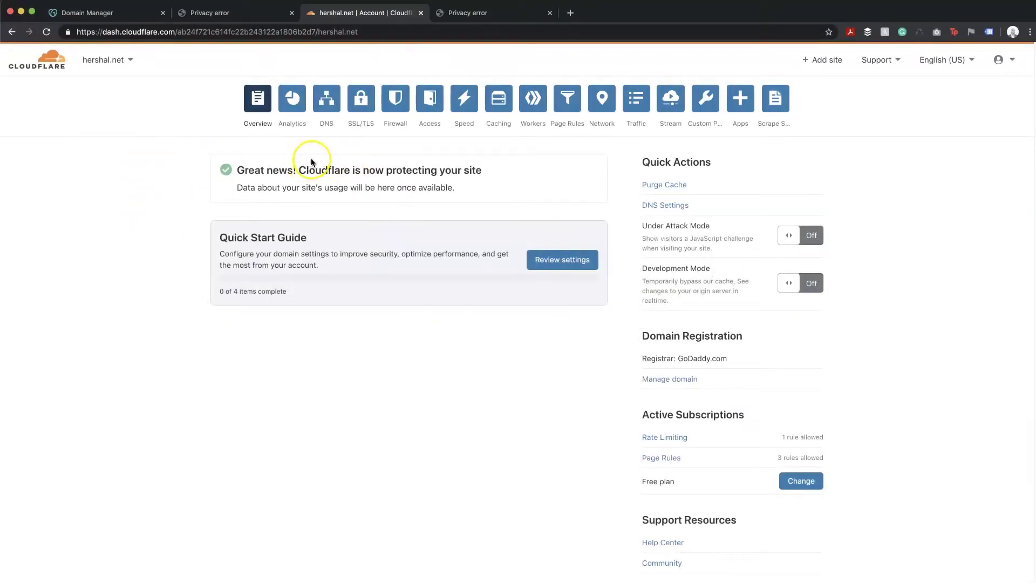
# Switch hershal.net's SSL/TLS encryption mode from Full to Flexible, briefly trying Off in between.
pyautogui.click(356, 127)
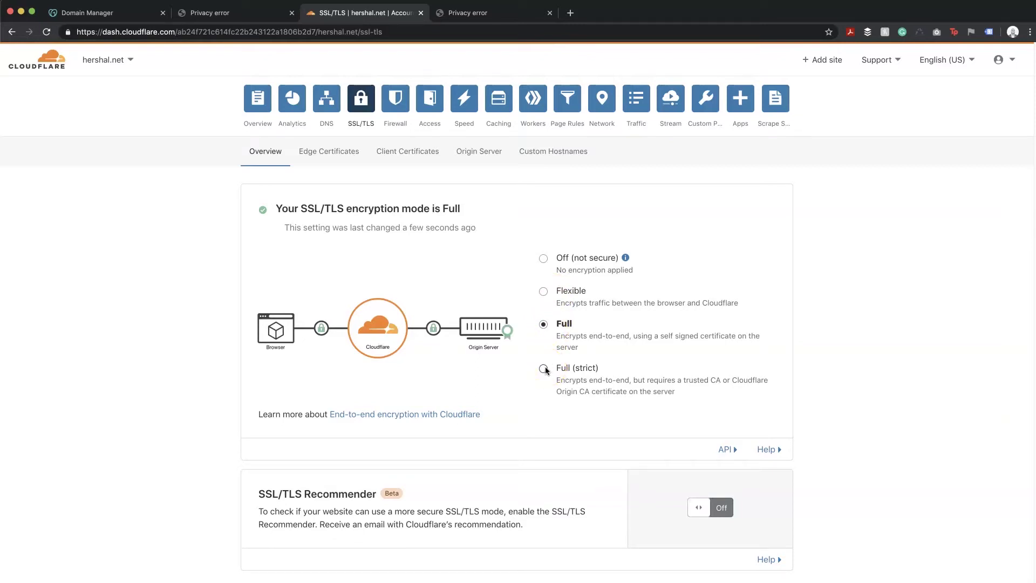
pyautogui.click(544, 368)
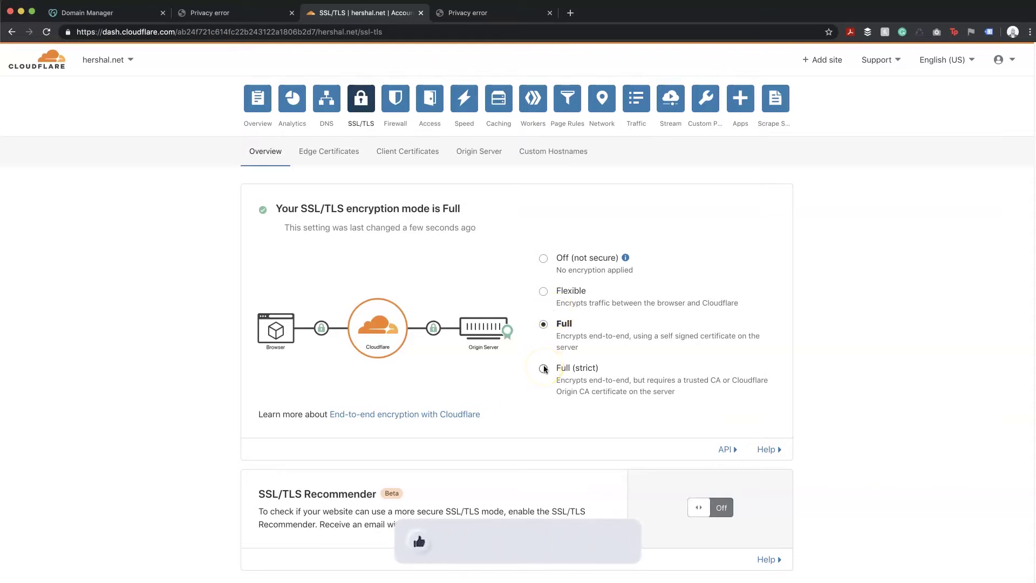
pyautogui.click(544, 324)
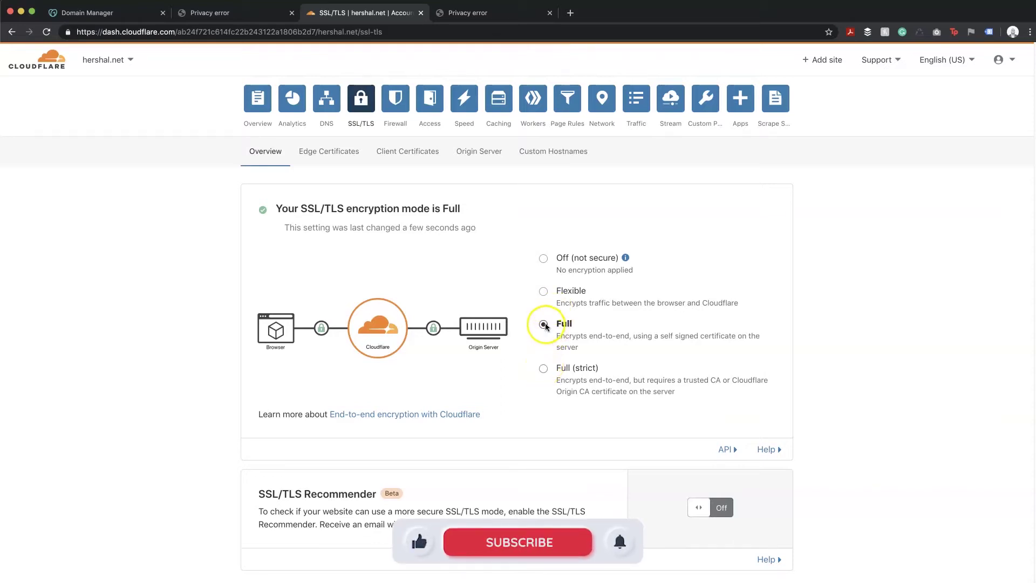
pyautogui.click(544, 295)
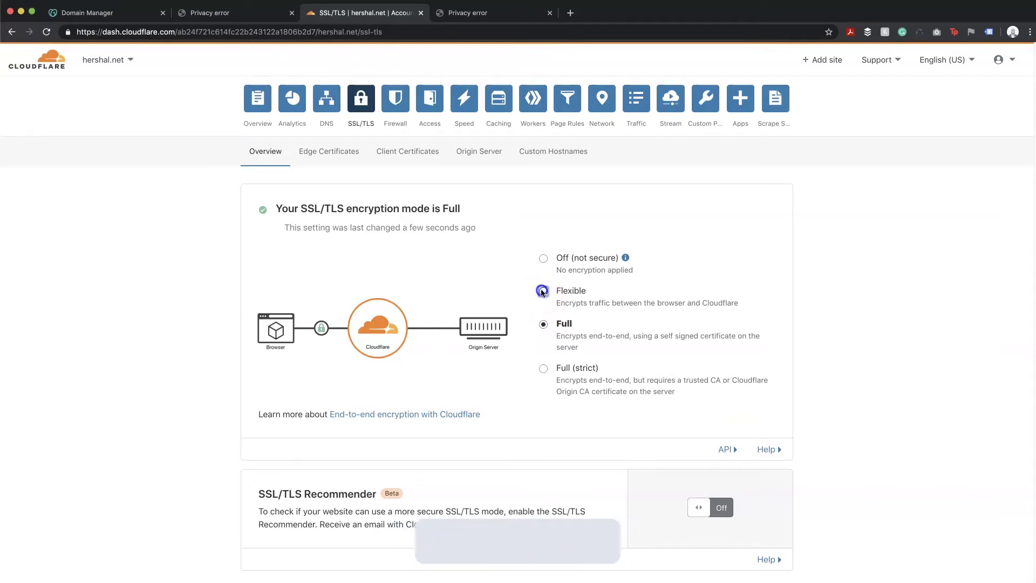
pyautogui.click(543, 292)
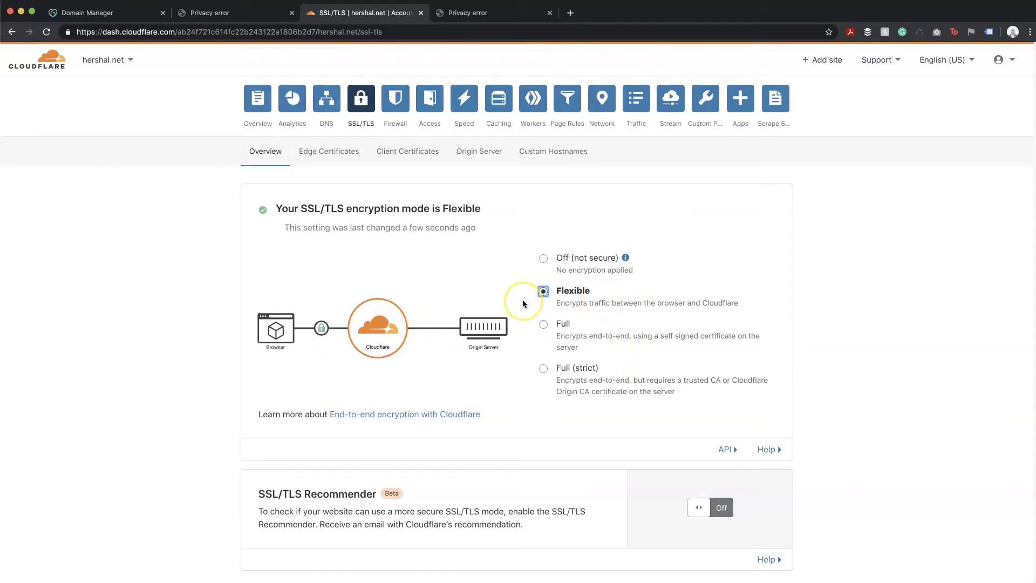
pyautogui.click(572, 259)
pyautogui.click(573, 288)
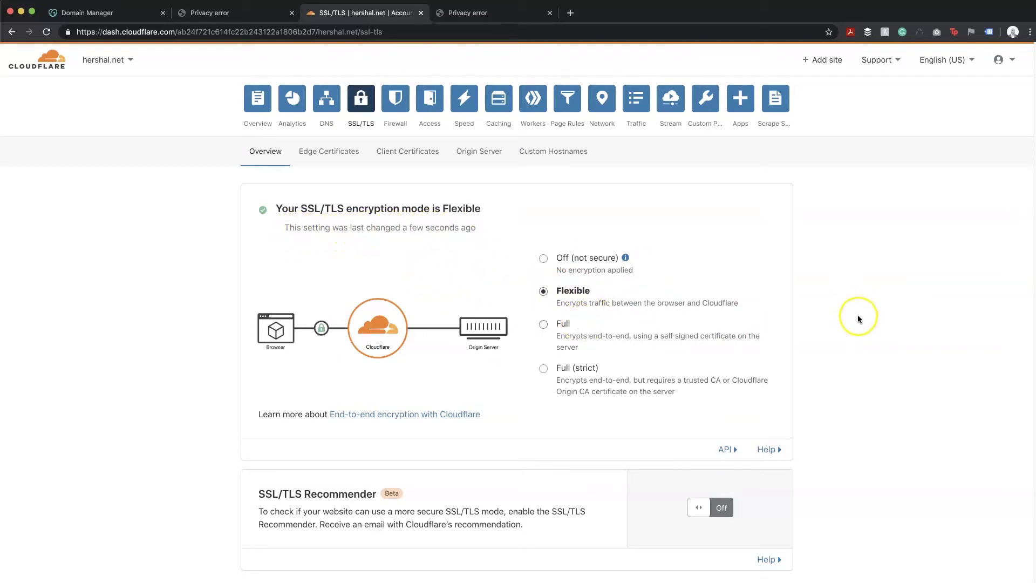
pyautogui.scroll(-5, 857, 316)
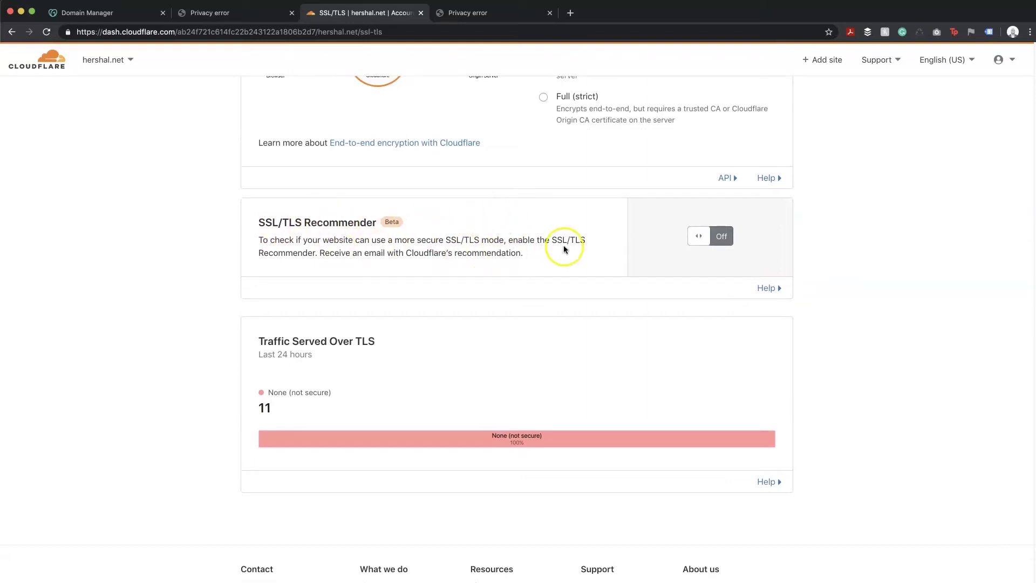
# Switch the SSL/TLS Recommender toggle On for hershal.net.
pyautogui.click(721, 238)
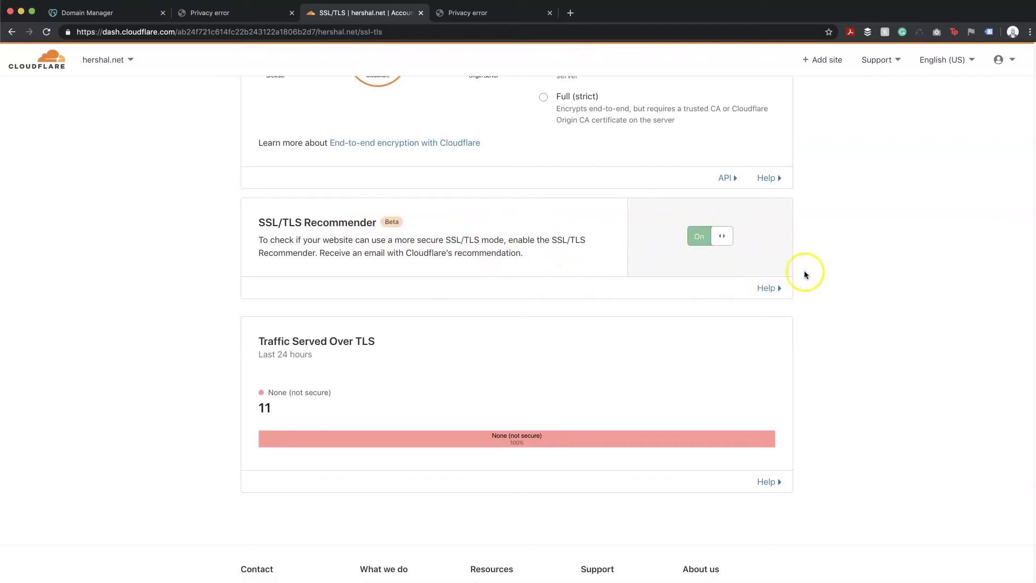
pyautogui.scroll(1, 846, 263)
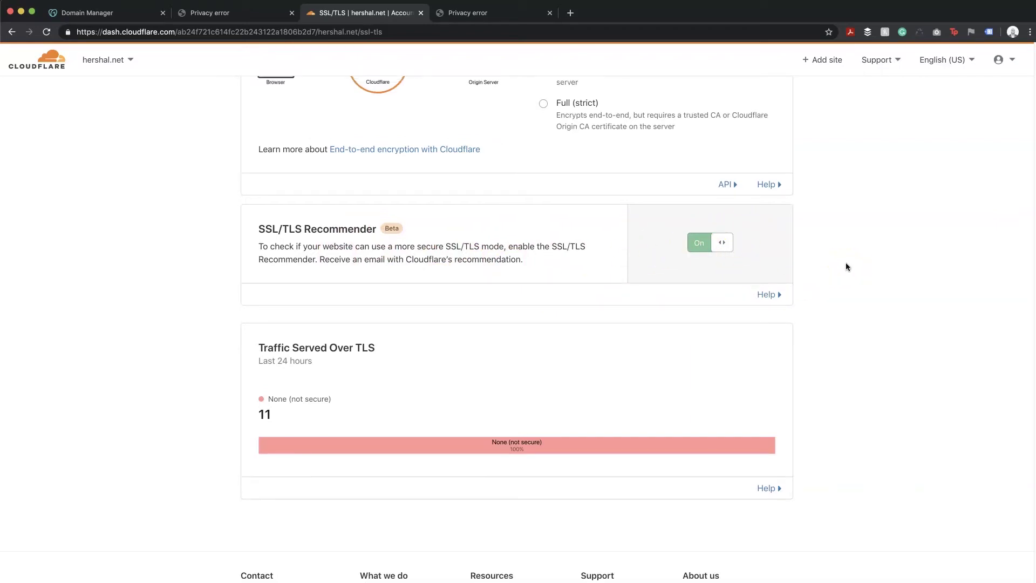
pyautogui.scroll(2, 846, 264)
pyautogui.scroll(5, 846, 263)
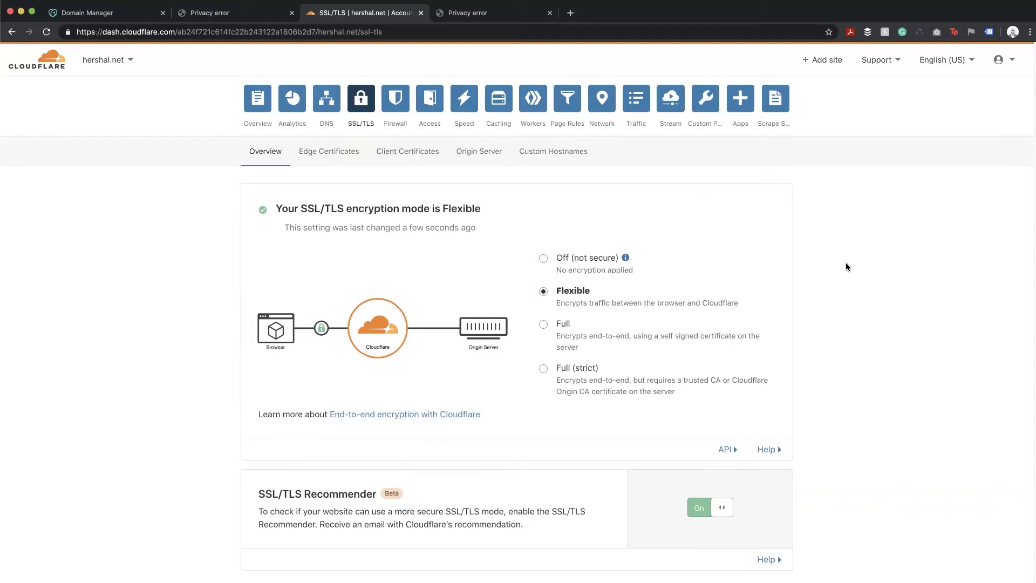
# On the Edge Certificates page, switch Always Use HTTPS from Off to On.
pyautogui.click(314, 154)
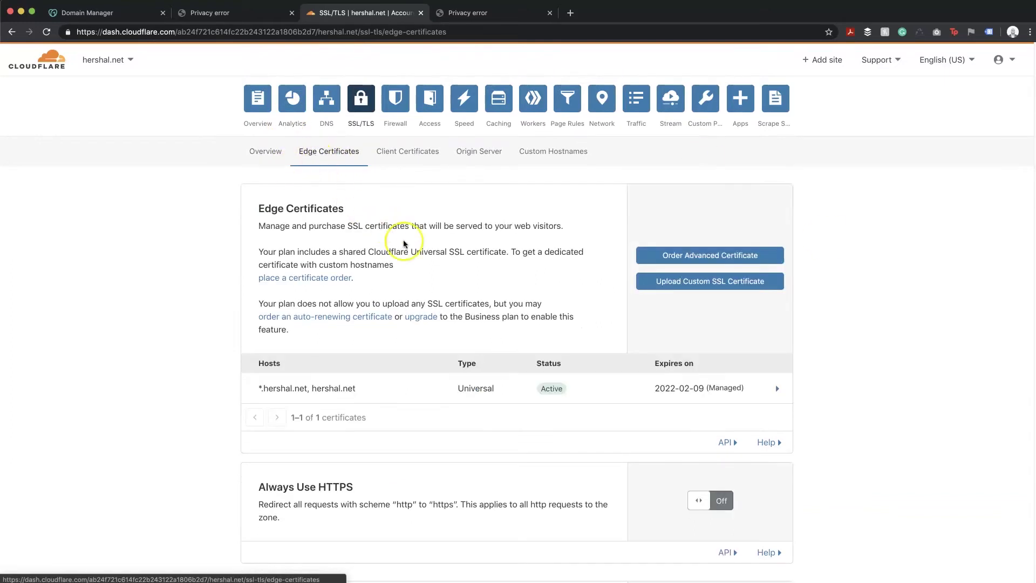
pyautogui.scroll(-4, 436, 307)
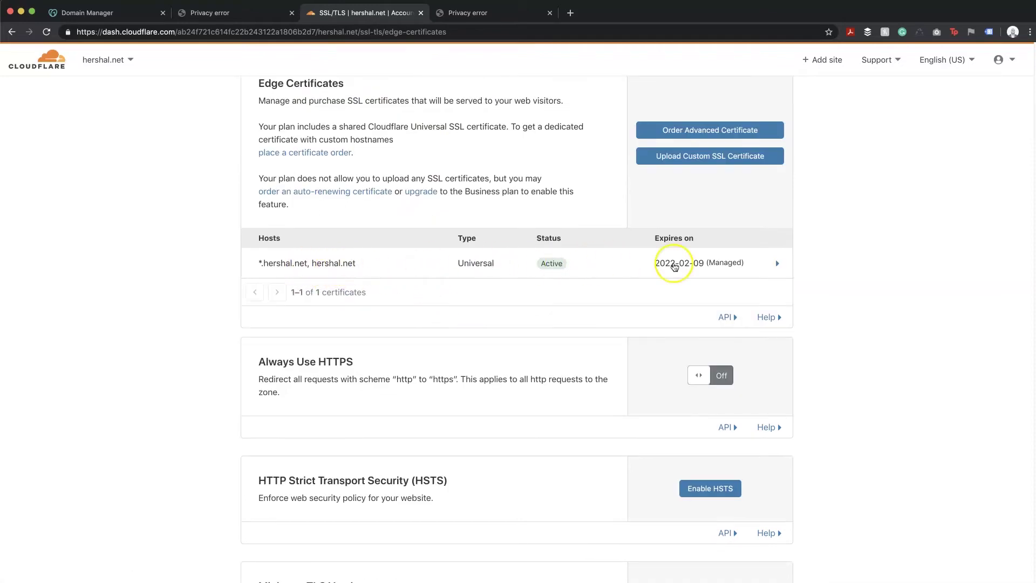
pyautogui.scroll(-2, 824, 322)
pyautogui.scroll(-1, 804, 313)
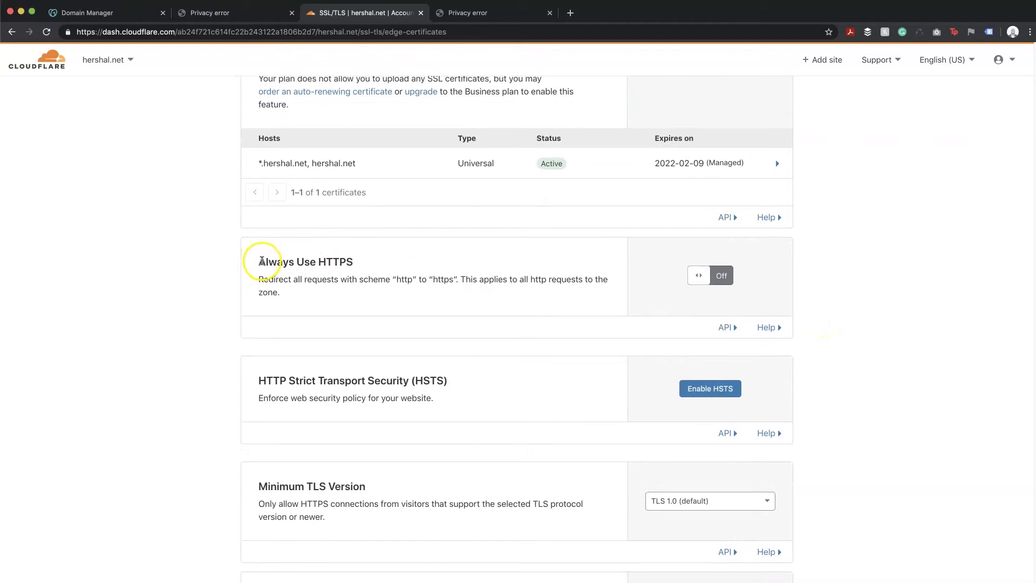
pyautogui.moveTo(258, 261); pyautogui.dragTo(355, 261)
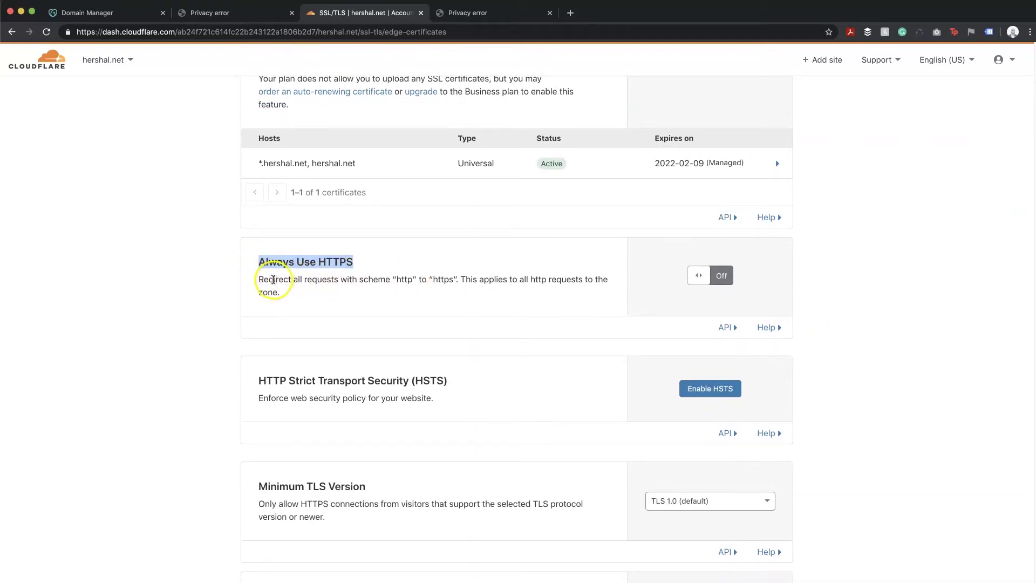
pyautogui.tripleClick(400, 280)
pyautogui.click(399, 280)
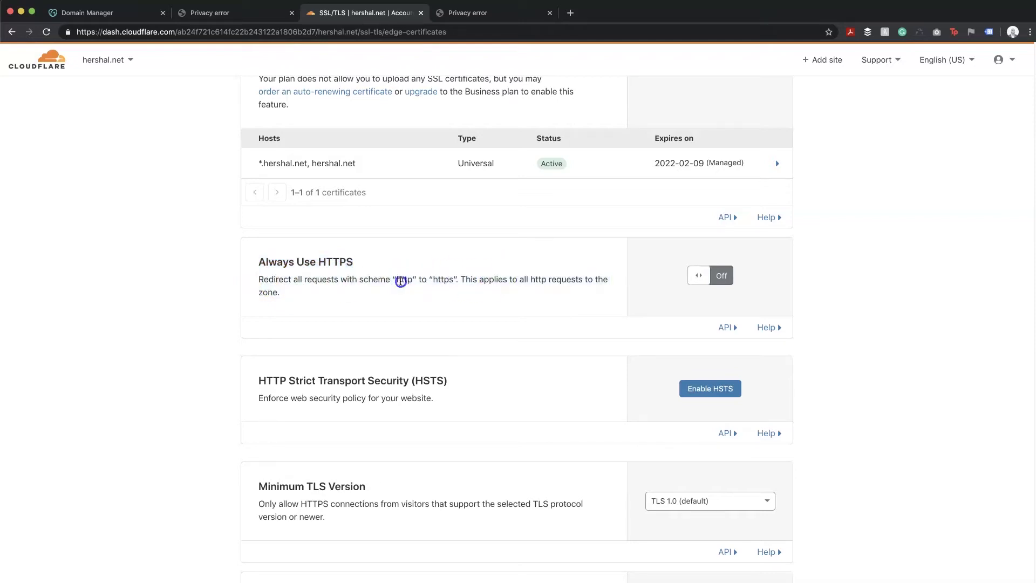
pyautogui.doubleClick(439, 279)
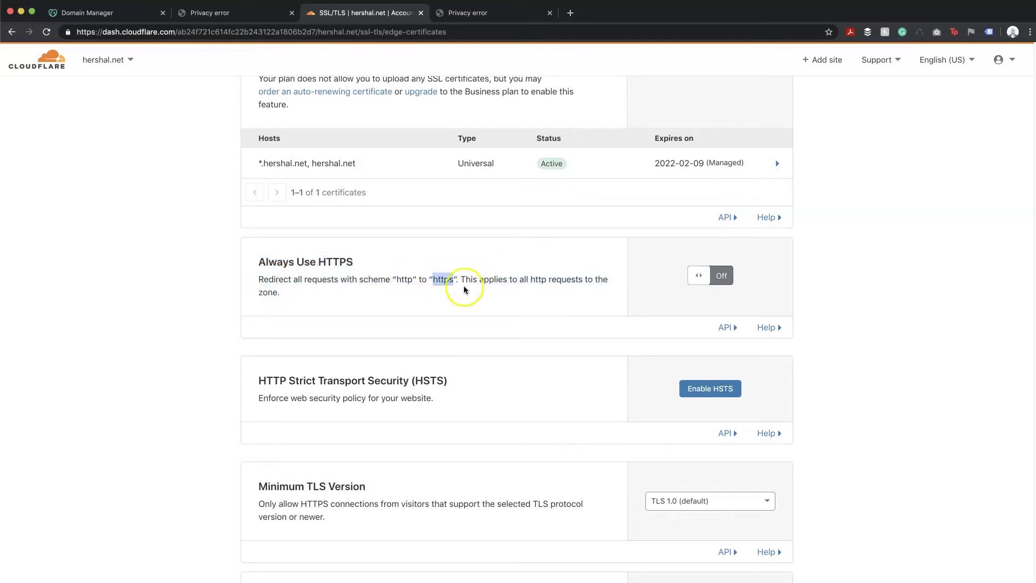
pyautogui.click(703, 277)
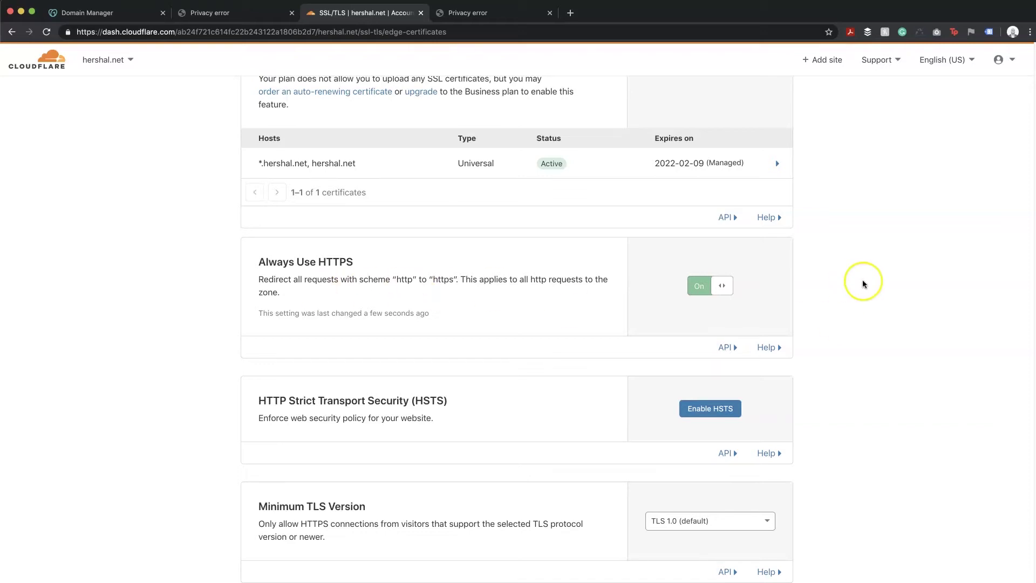
pyautogui.scroll(-3, 914, 306)
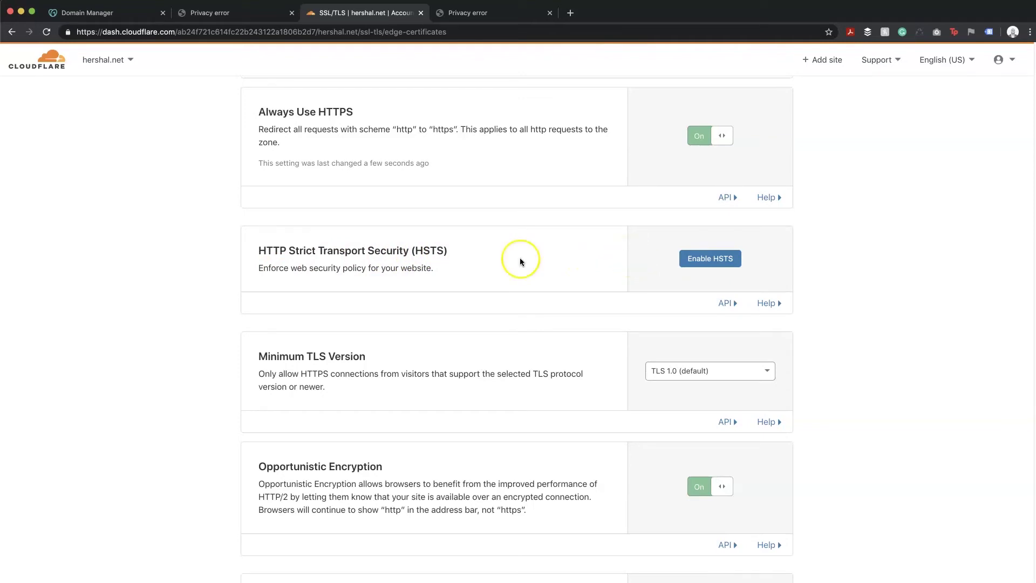
# Start enabling HSTS, acknowledge the warnings and continue to the HSTS configuration.
pyautogui.click(703, 263)
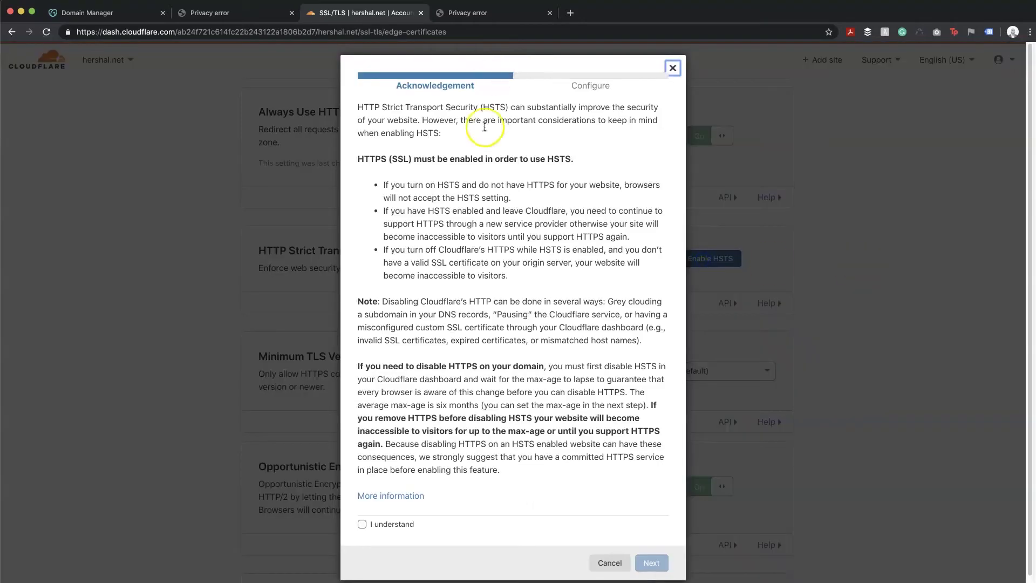
pyautogui.click(404, 524)
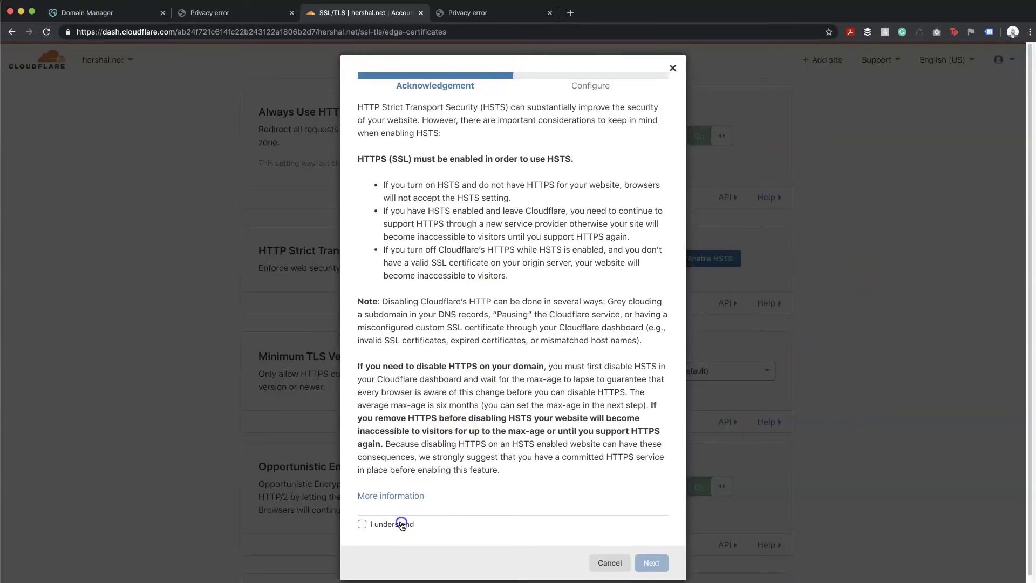
pyautogui.click(651, 563)
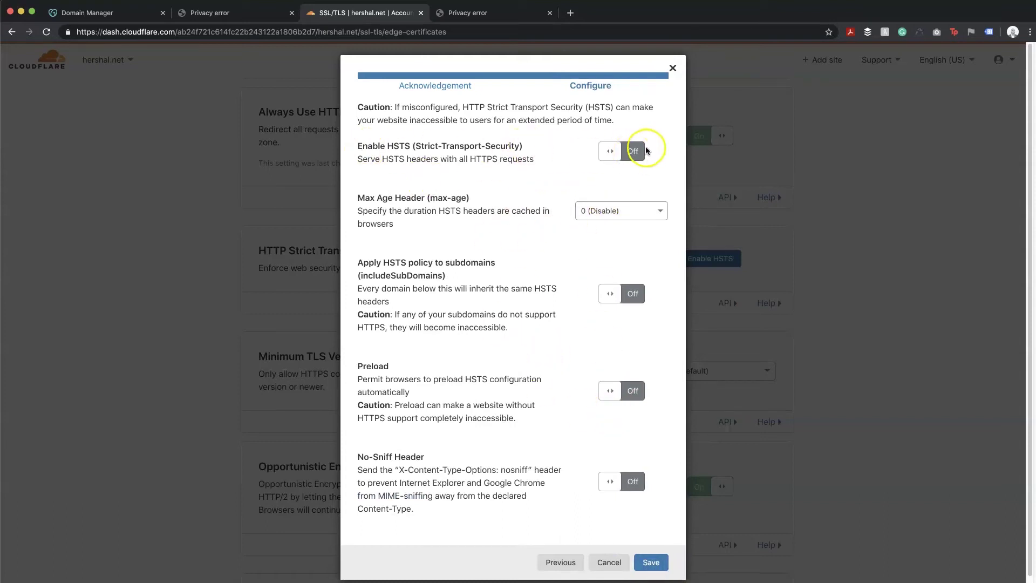
# Turn on HSTS with a 6-month max-age, includeSubDomains, Preload and No-Sniff, and save.
pyautogui.click(625, 161)
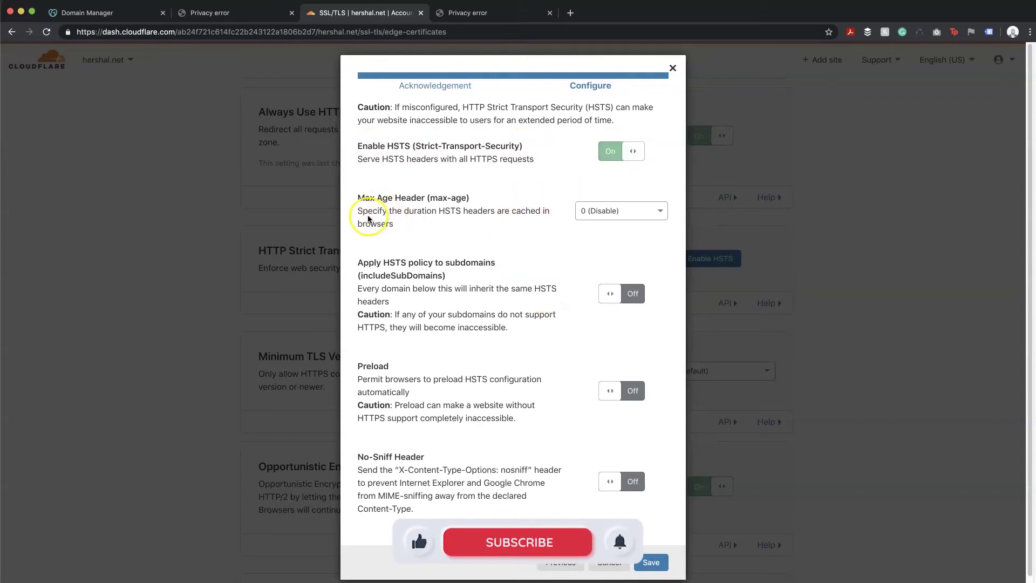
pyautogui.click(605, 215)
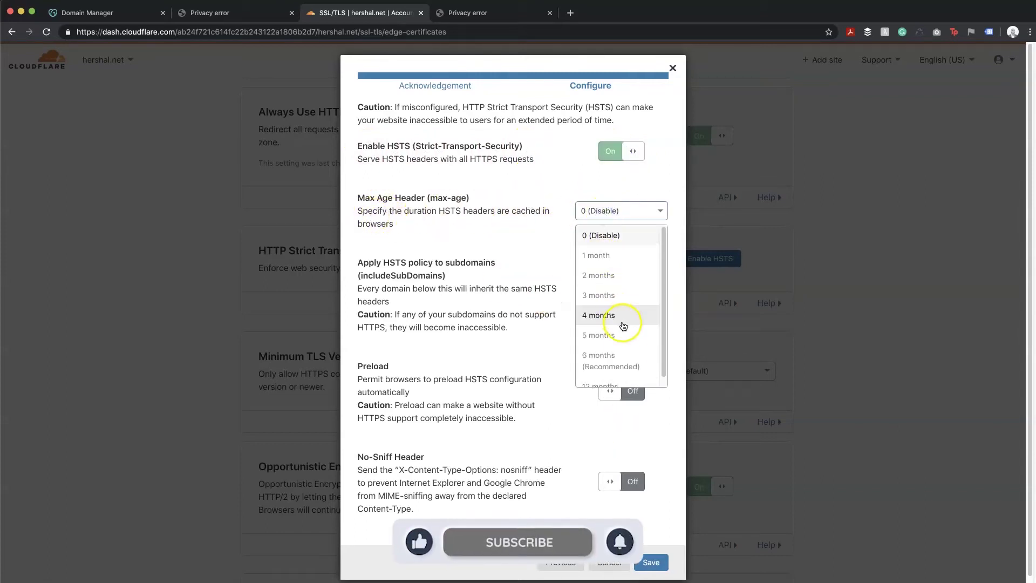
pyautogui.scroll(-1, 622, 324)
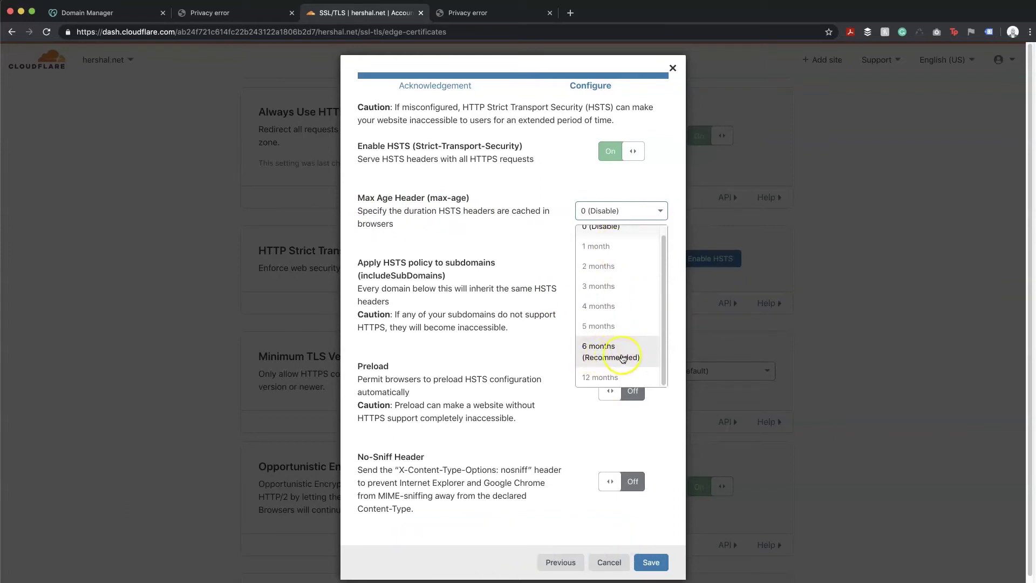
pyautogui.click(610, 348)
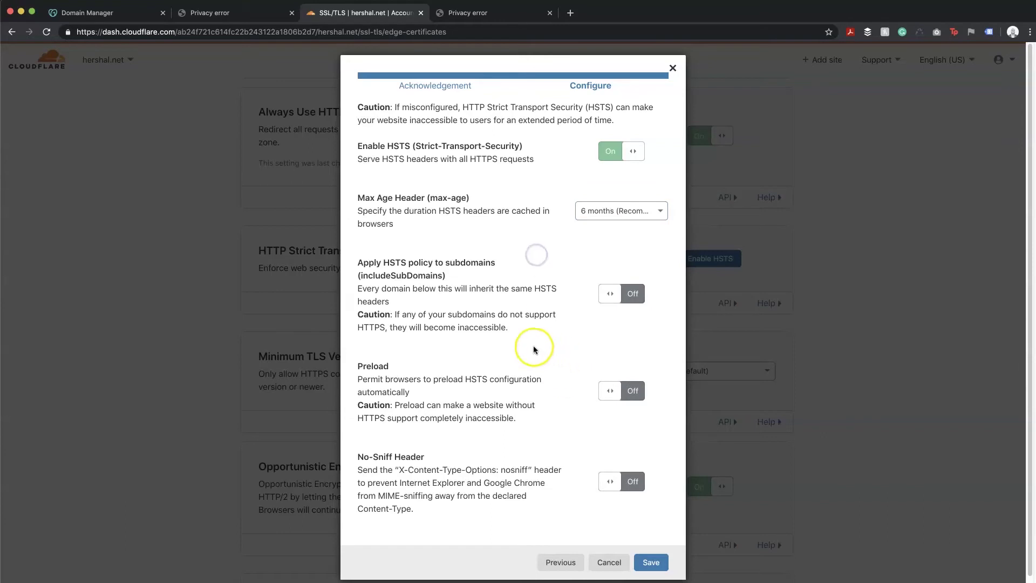
pyautogui.scroll(-1, 530, 367)
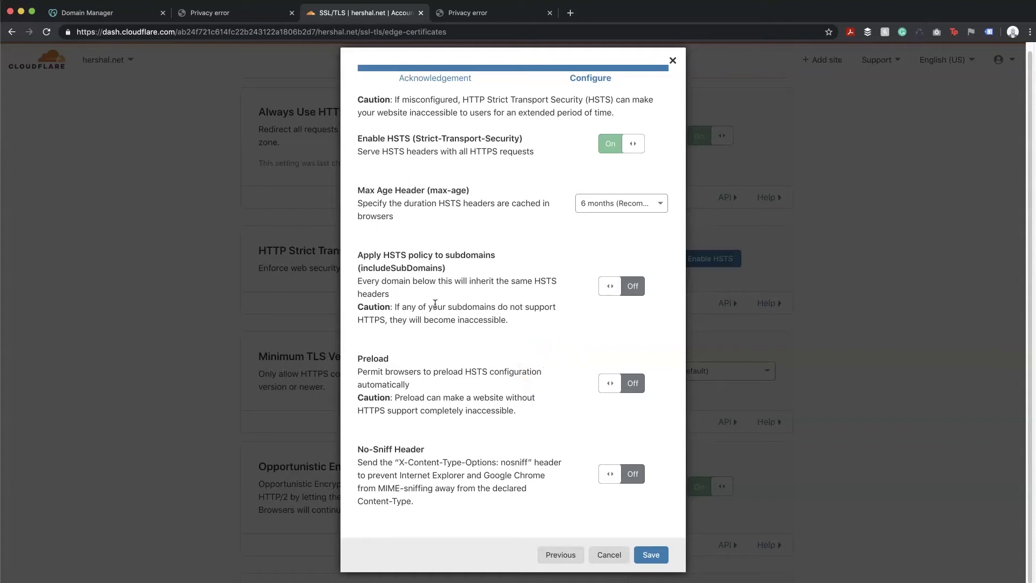
pyautogui.click(612, 286)
pyautogui.click(452, 391)
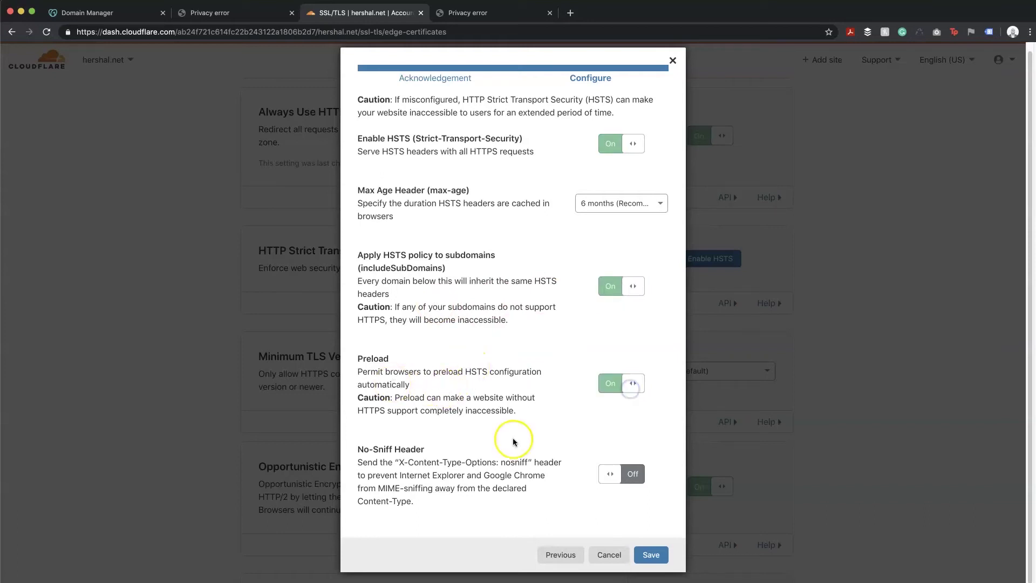
pyautogui.click(629, 485)
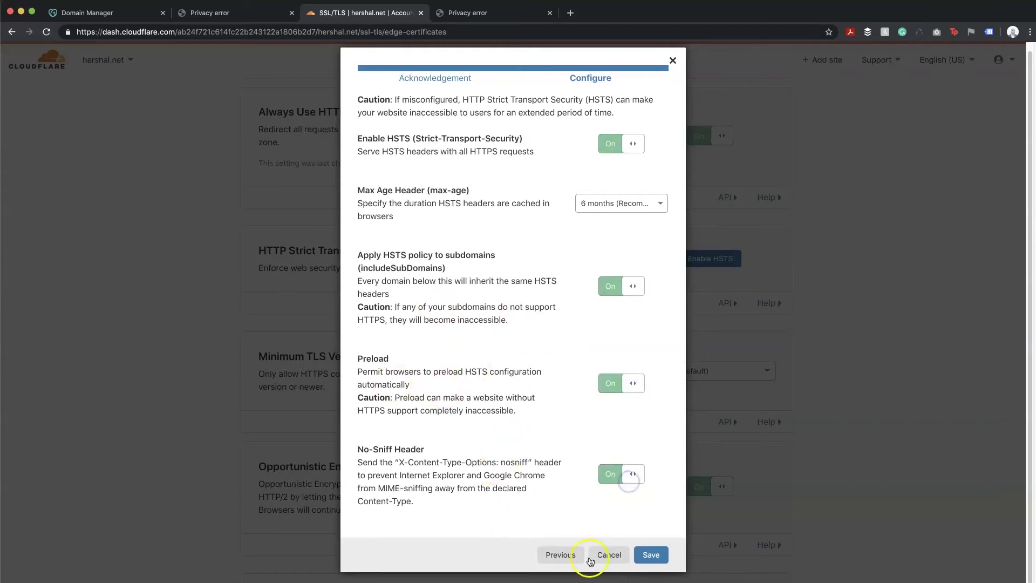
pyautogui.click(650, 557)
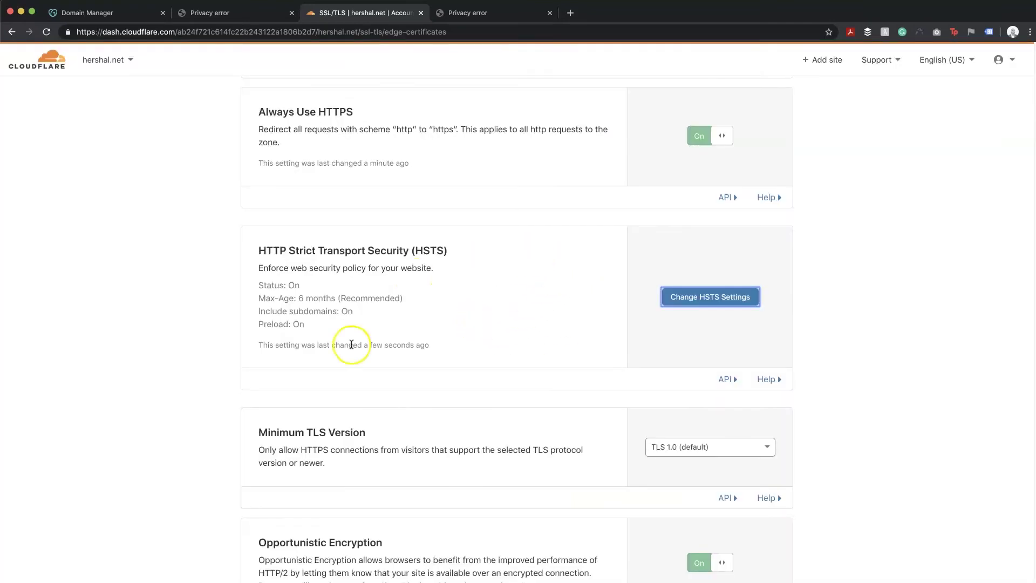
# Keep the minimum TLS version at TLS 1.0 (default).
pyautogui.scroll(-4, 930, 373)
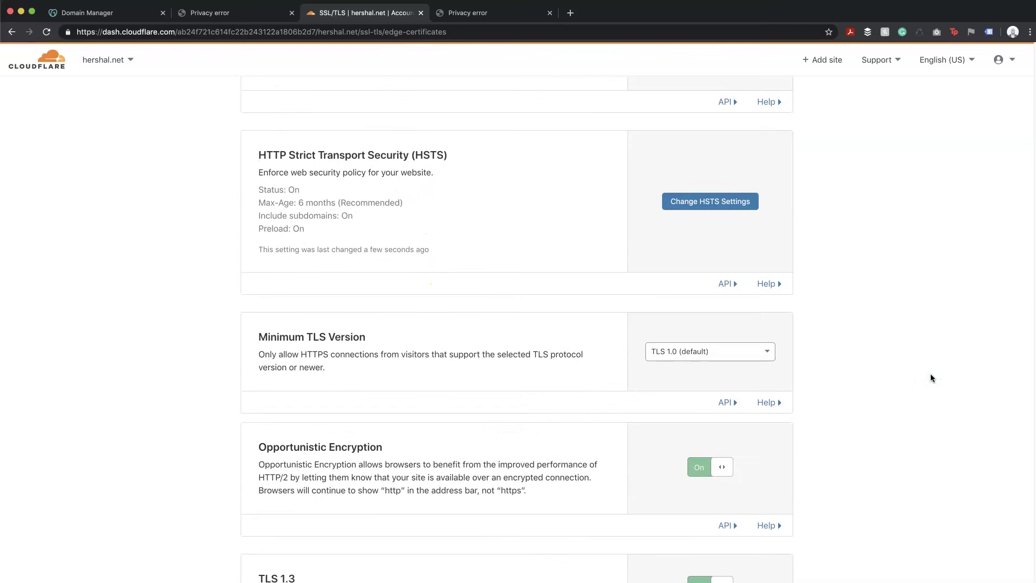
pyautogui.scroll(-5, 930, 377)
pyautogui.click(745, 241)
pyautogui.click(700, 261)
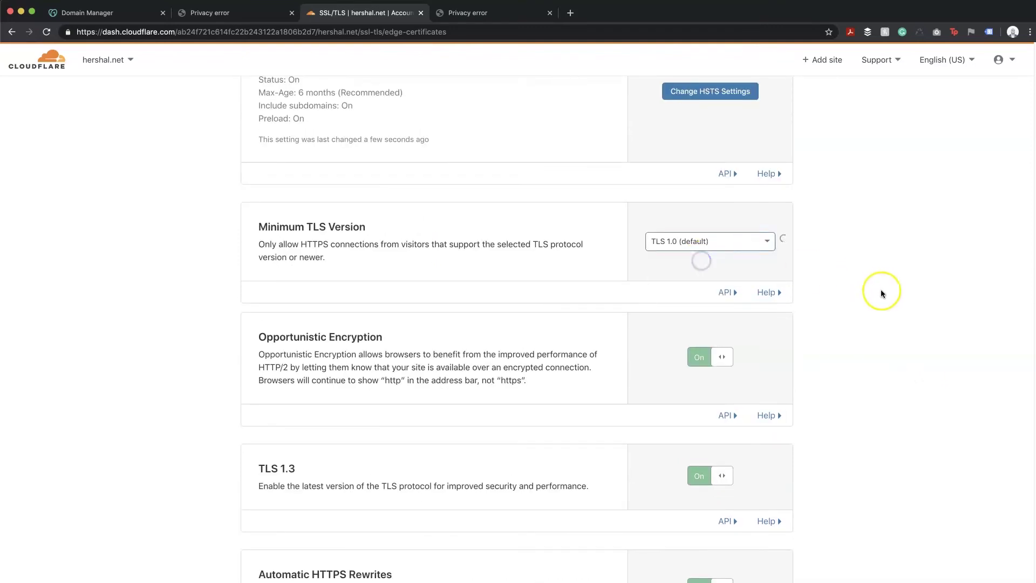
# Switch Certificate Transparency Monitoring on.
pyautogui.scroll(-5, 883, 308)
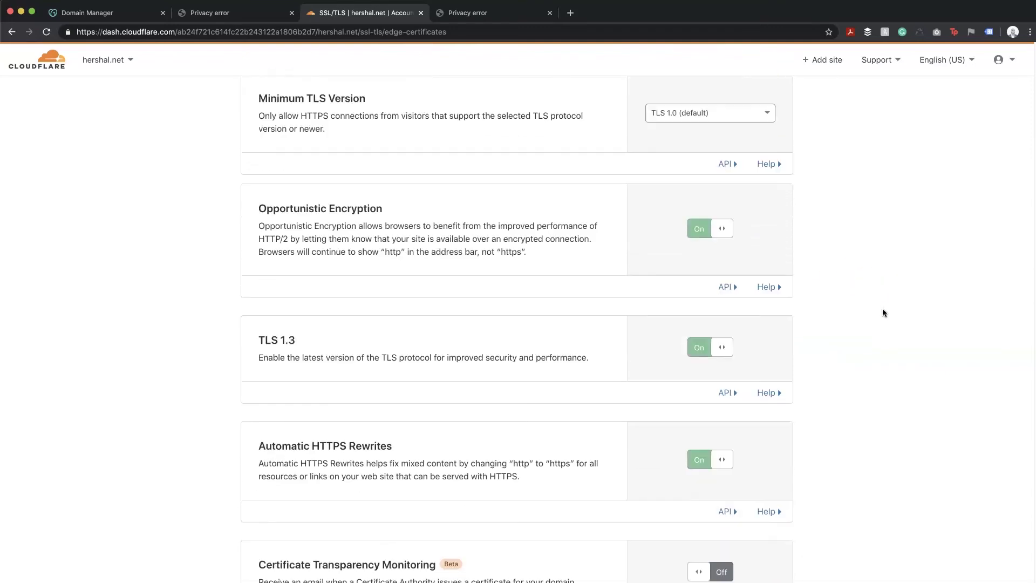
pyautogui.scroll(-8, 882, 309)
pyautogui.scroll(-1, 884, 312)
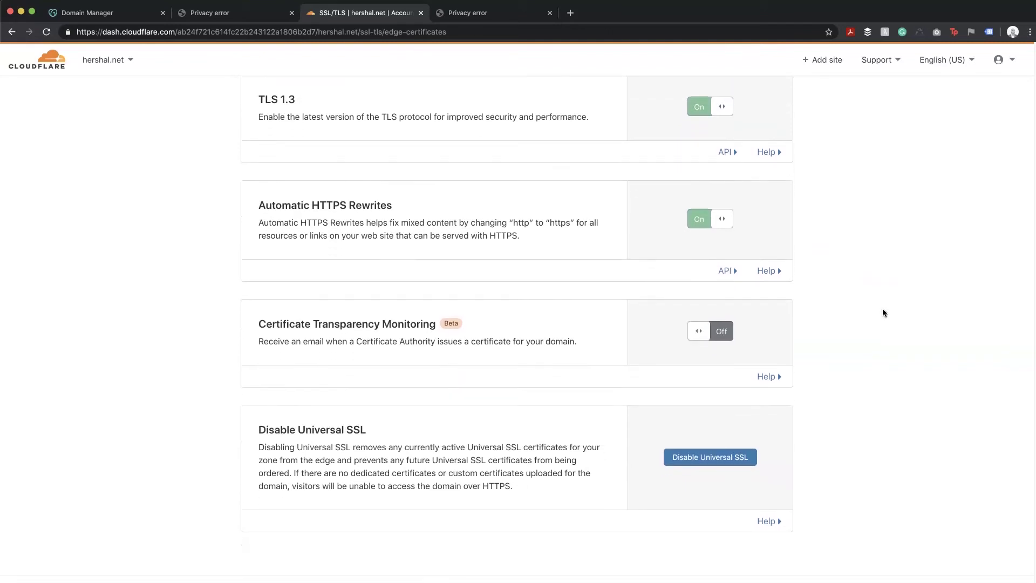
pyautogui.click(729, 334)
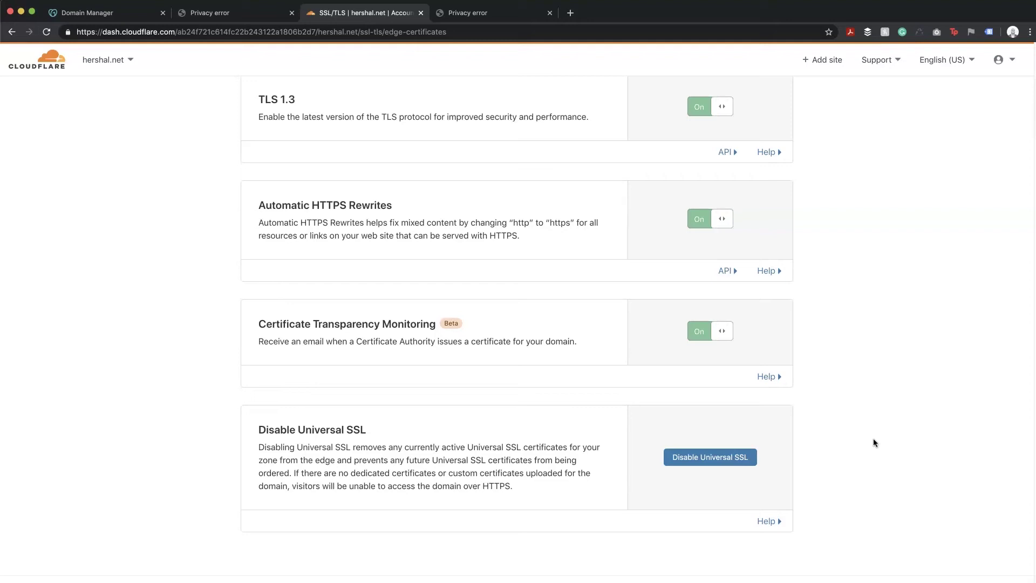
# Review the remaining SSL/TLS settings and move to the site's Speed section.
pyautogui.scroll(-1, 873, 439)
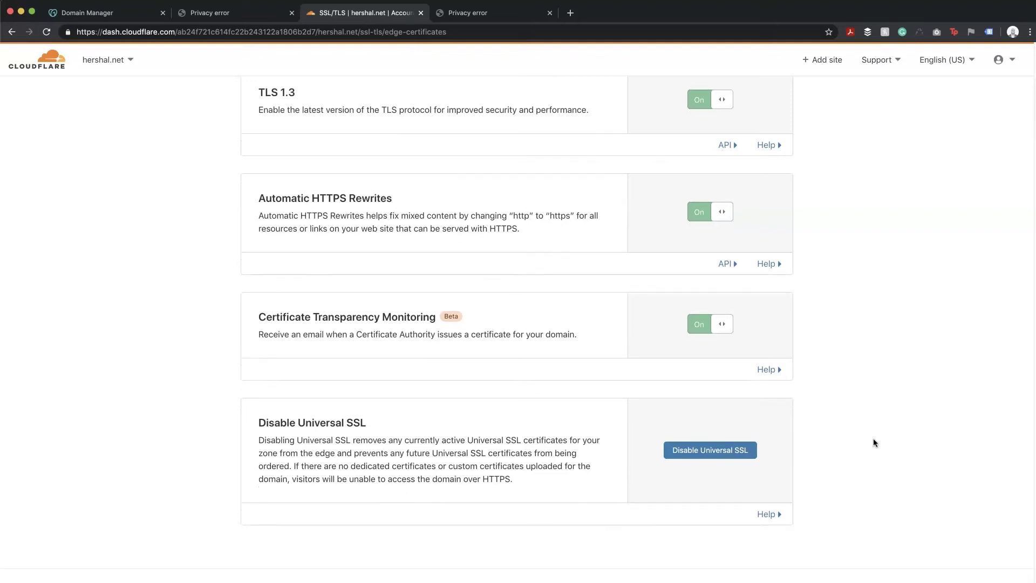
pyautogui.scroll(-3, 873, 443)
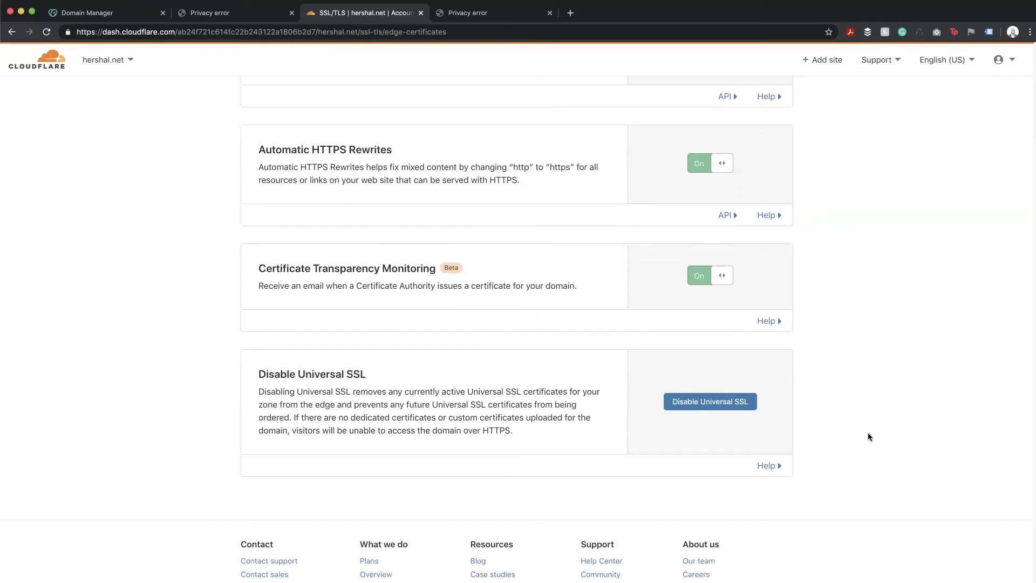
pyautogui.scroll(15, 867, 436)
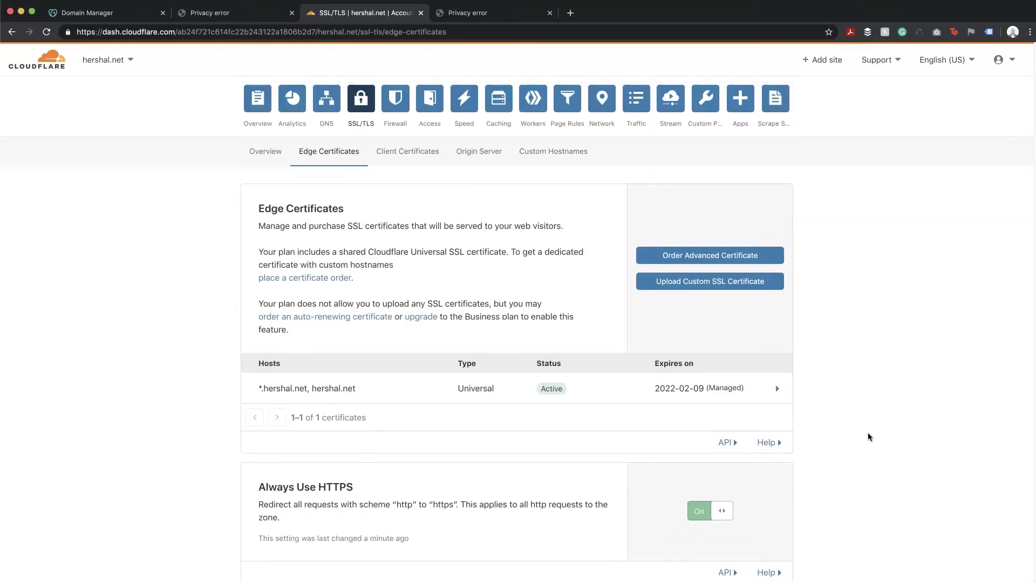
pyautogui.click(492, 272)
pyautogui.click(488, 268)
pyautogui.click(405, 264)
pyautogui.click(467, 103)
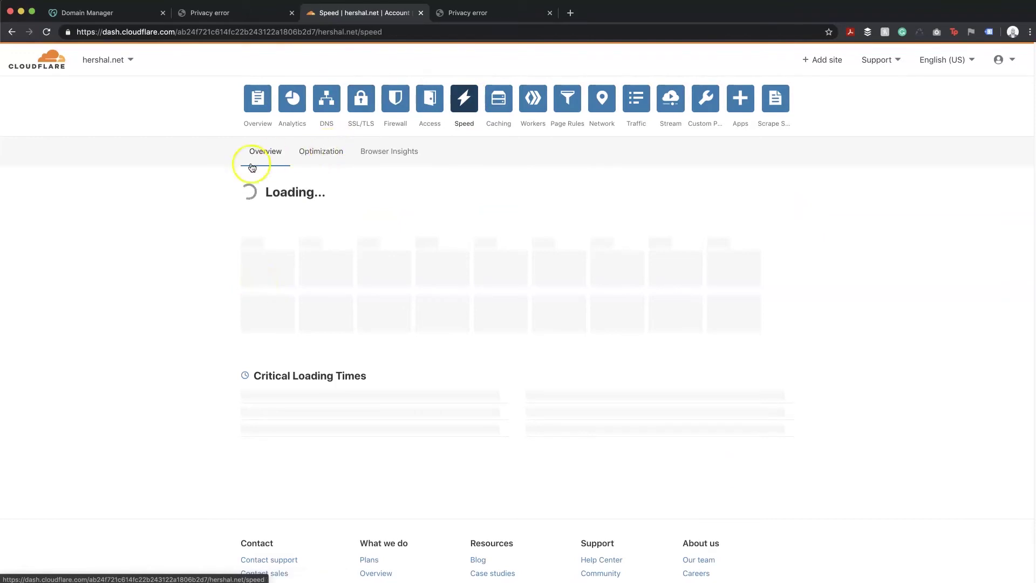
# On Speed > Optimization, enable Auto Minify for JavaScript, CSS and HTML.
pyautogui.click(323, 153)
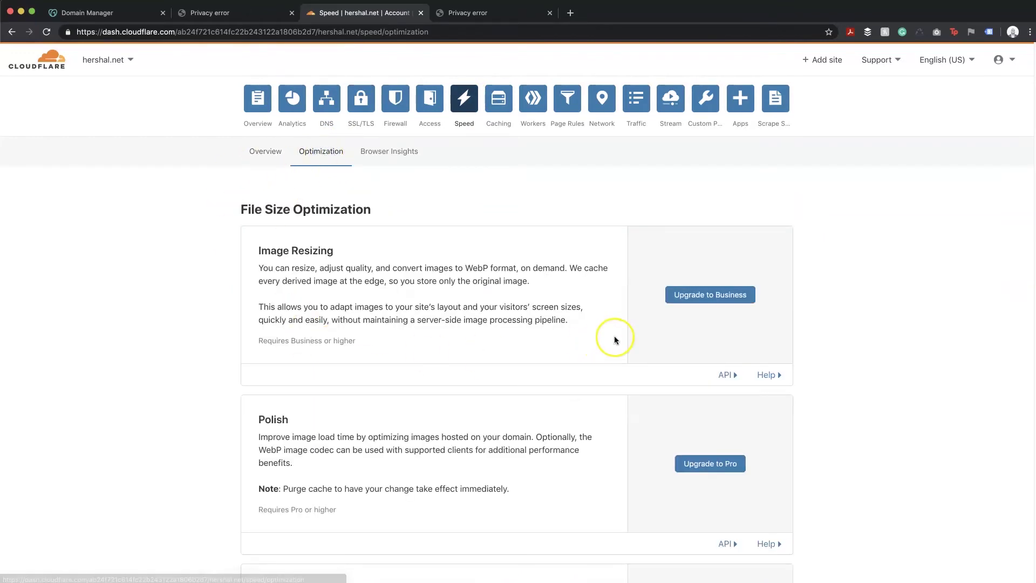
pyautogui.scroll(-5, 615, 340)
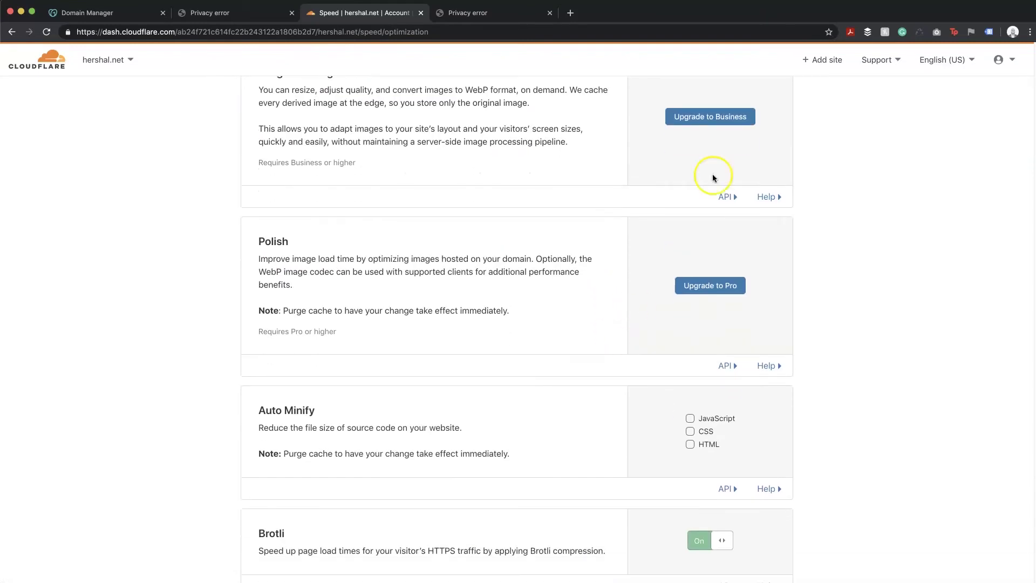
pyautogui.scroll(-7, 526, 370)
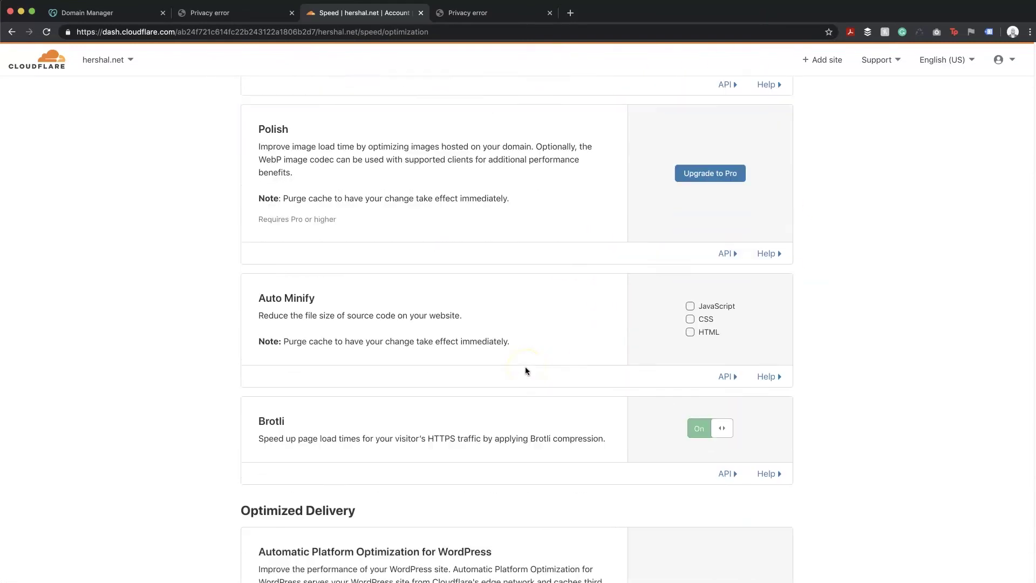
pyautogui.moveTo(259, 174); pyautogui.dragTo(315, 173)
pyautogui.click(689, 180)
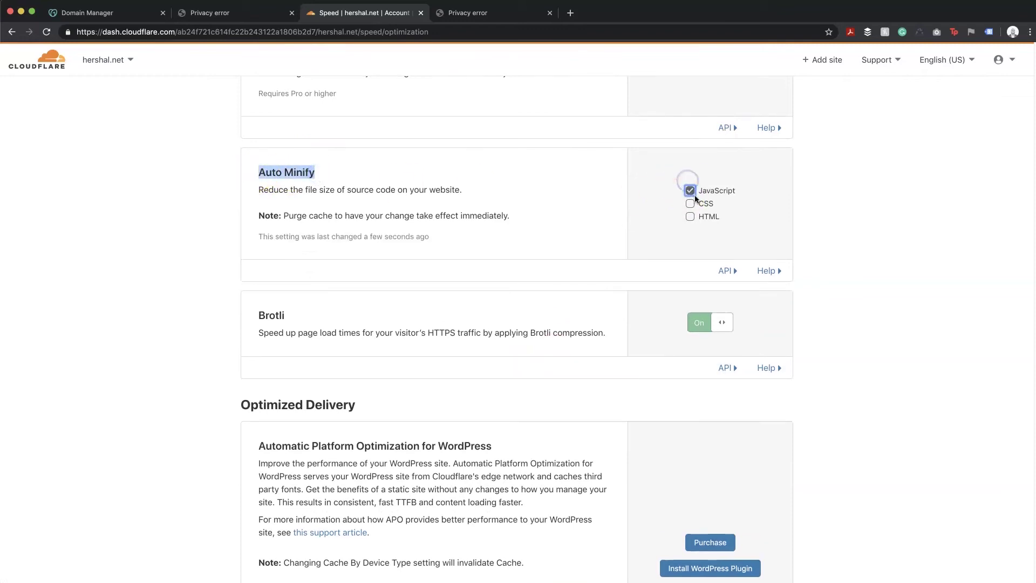
pyautogui.click(690, 204)
pyautogui.click(691, 218)
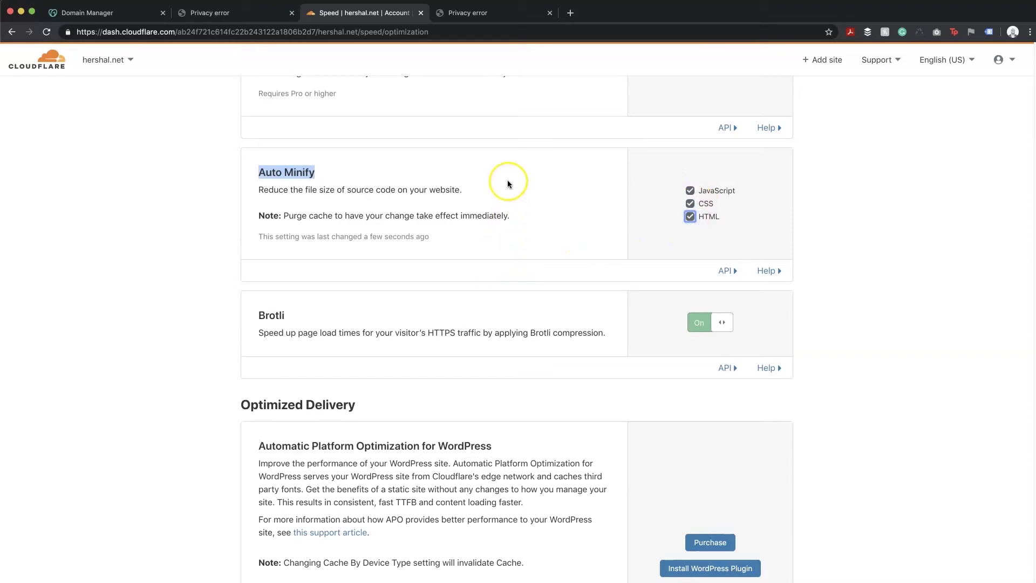
pyautogui.click(488, 211)
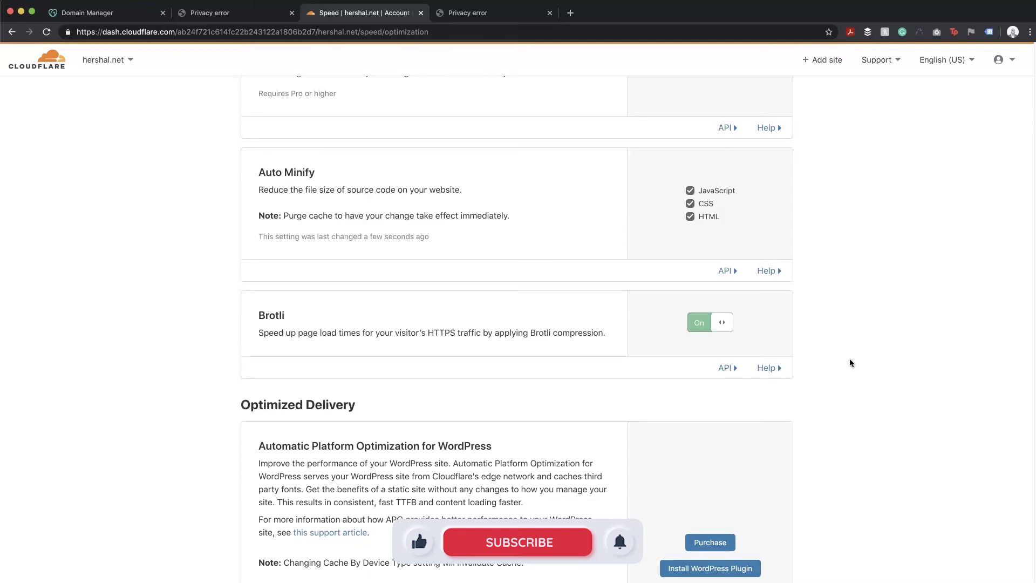
# Turn Rocket Loader on for hershal.net.
pyautogui.scroll(-6, 849, 361)
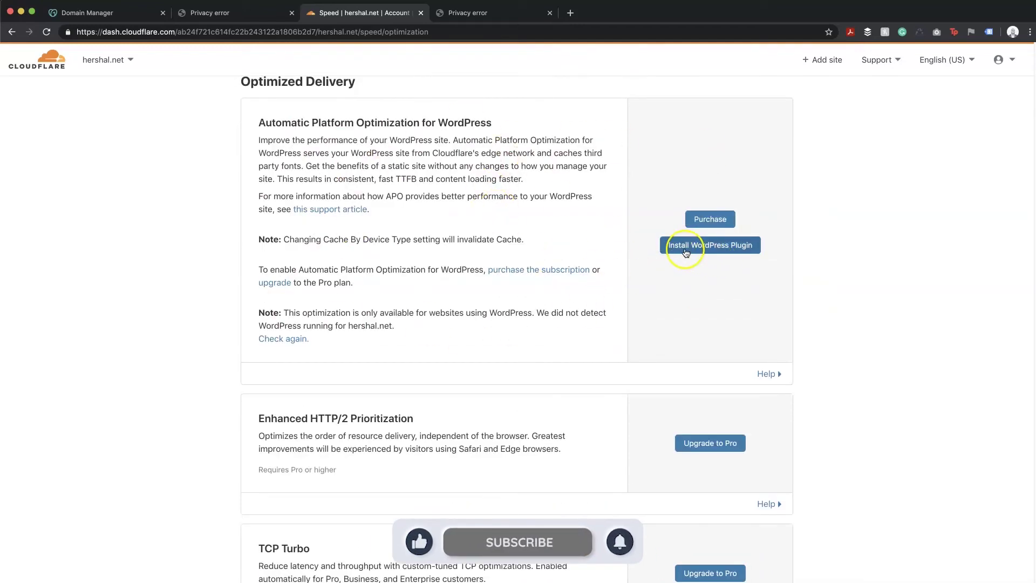
pyautogui.click(481, 100)
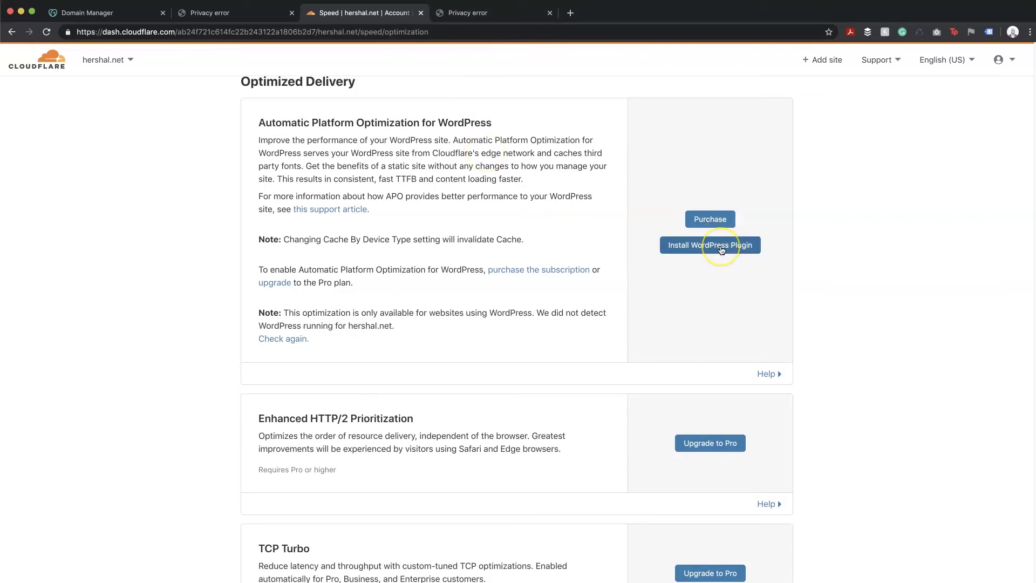
pyautogui.scroll(-8, 721, 250)
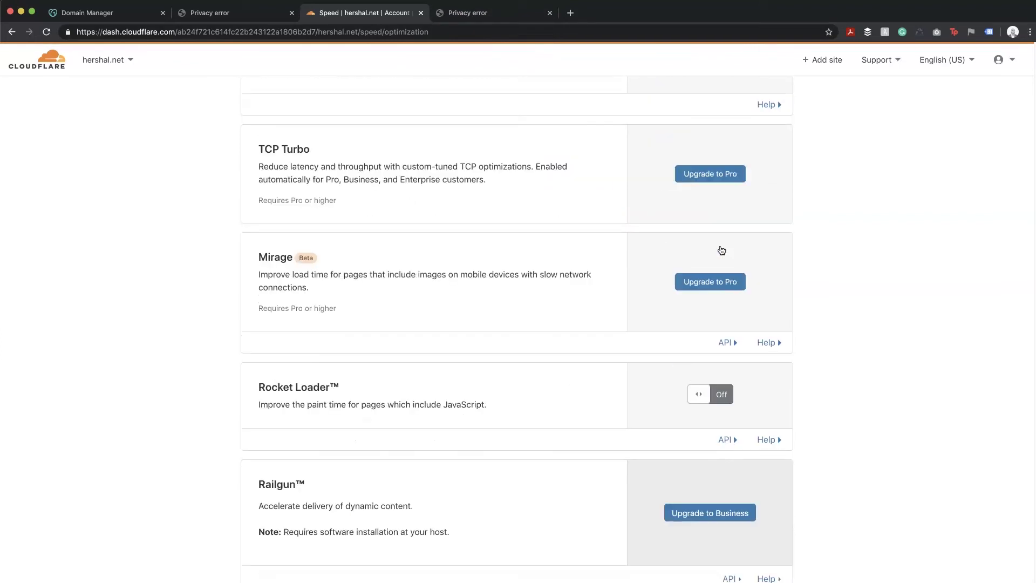
pyautogui.scroll(-1, 722, 250)
pyautogui.click(704, 287)
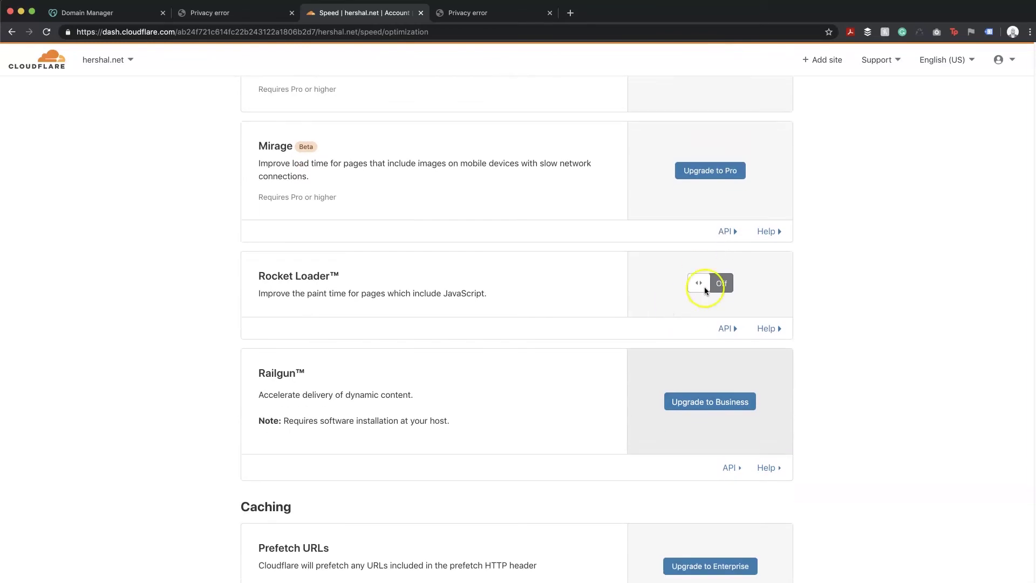
pyautogui.click(717, 285)
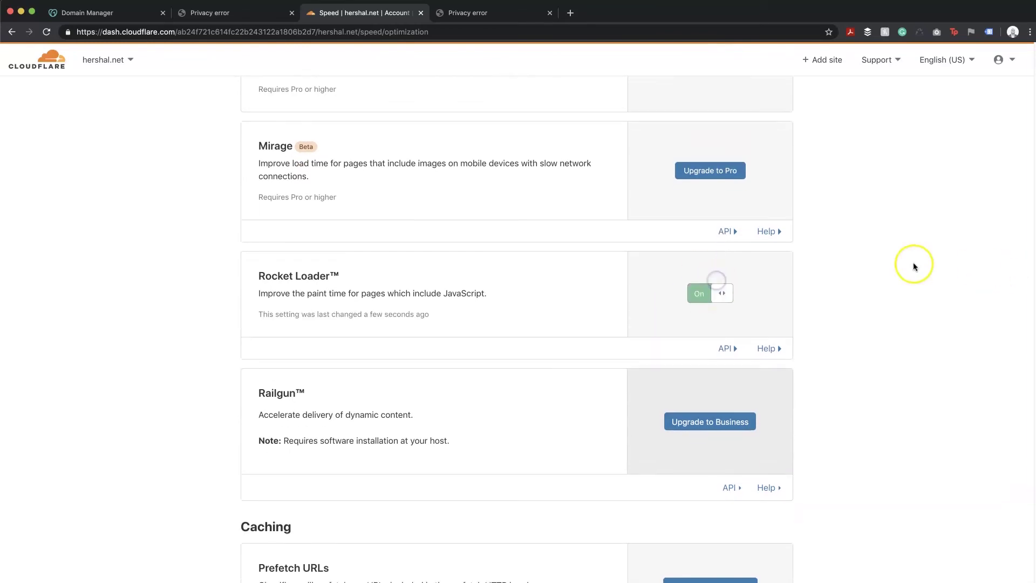
pyautogui.scroll(-2, 882, 261)
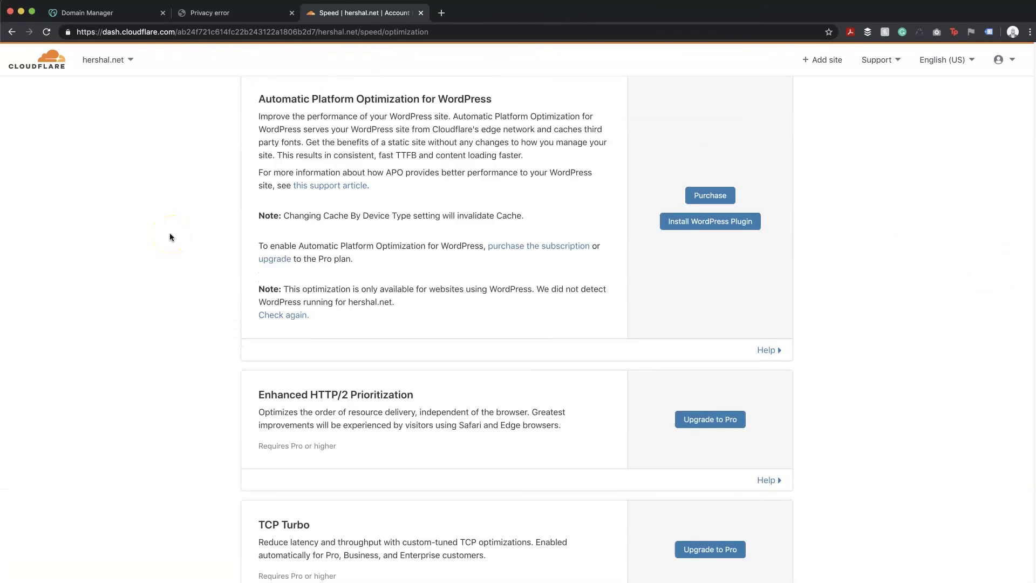
pyautogui.scroll(15, 169, 236)
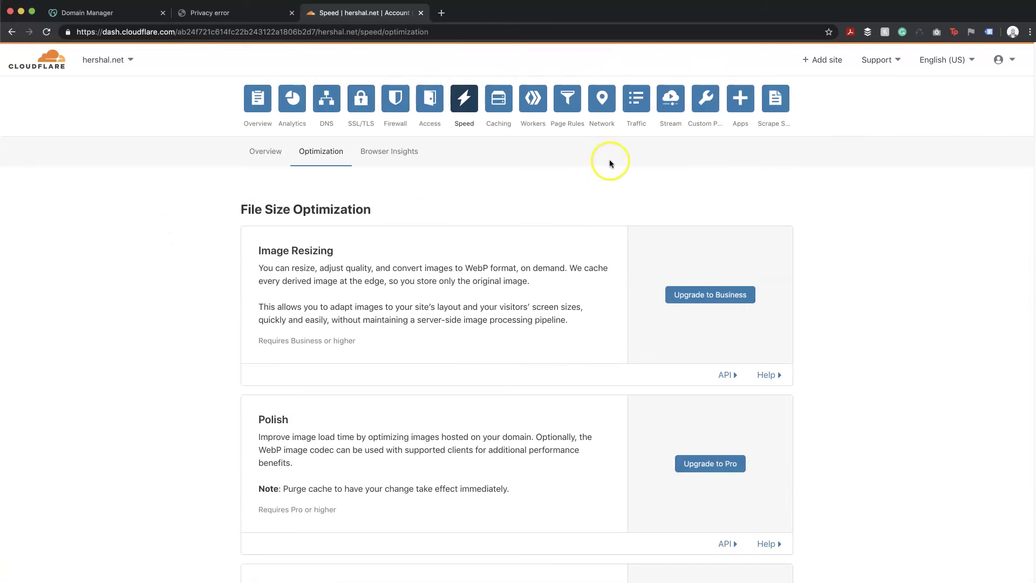
# Go to Caching > Configuration, showing Standard caching level and 4-hour browser cache TTL.
pyautogui.click(498, 98)
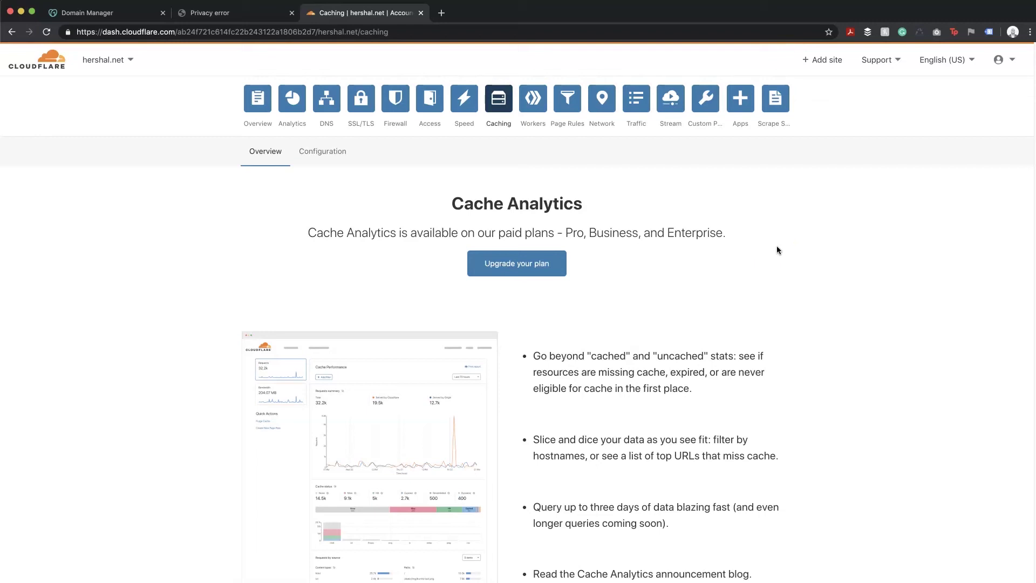
pyautogui.click(322, 152)
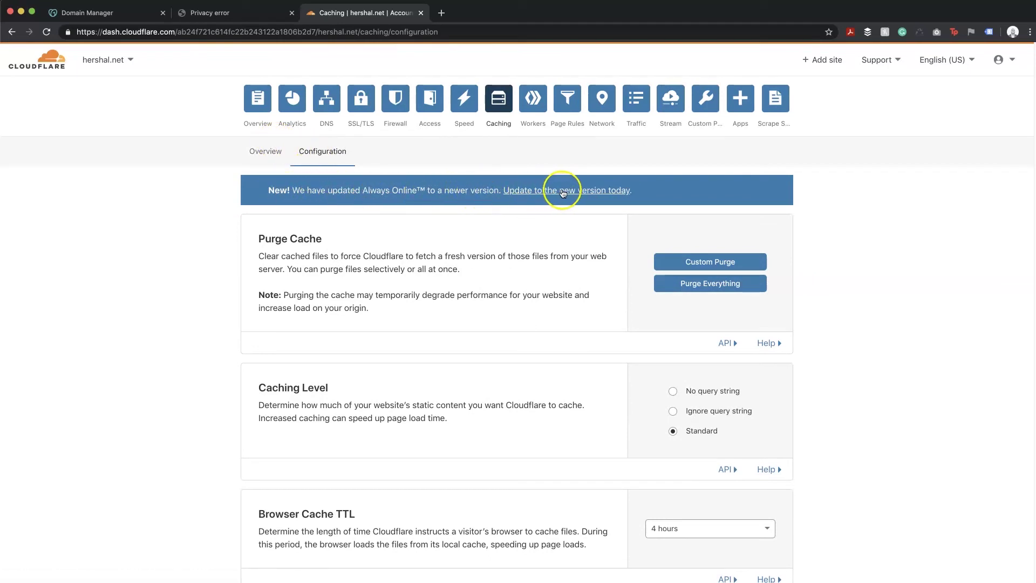
# Update Always Online to its new version from the banner link.
pyautogui.click(608, 192)
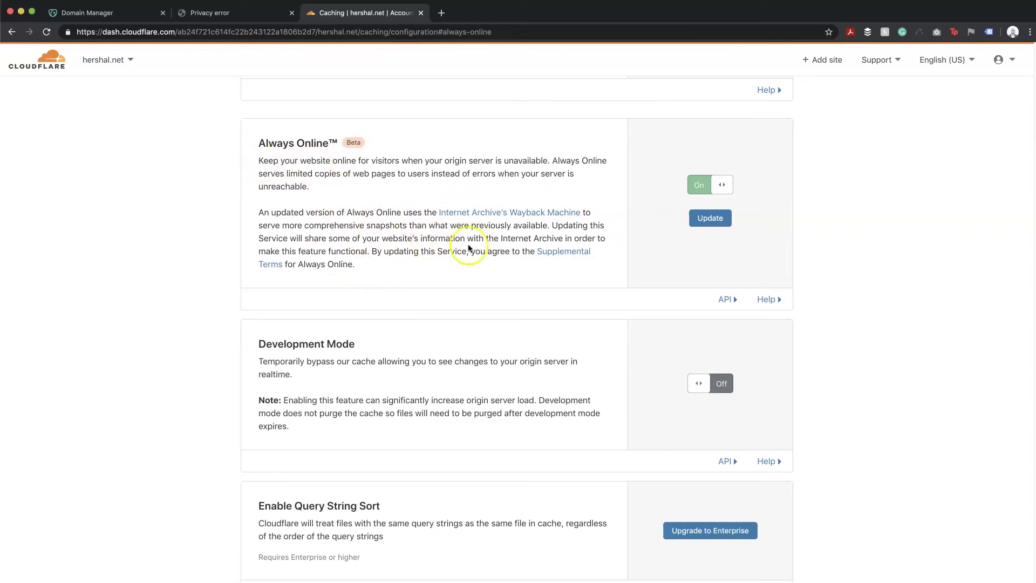
pyautogui.click(706, 218)
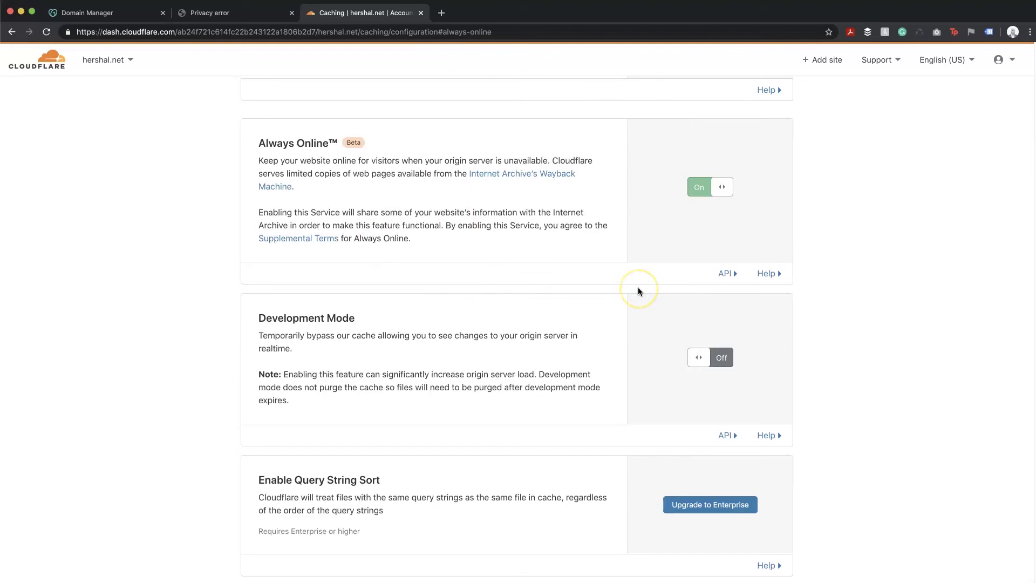
pyautogui.scroll(8, 576, 304)
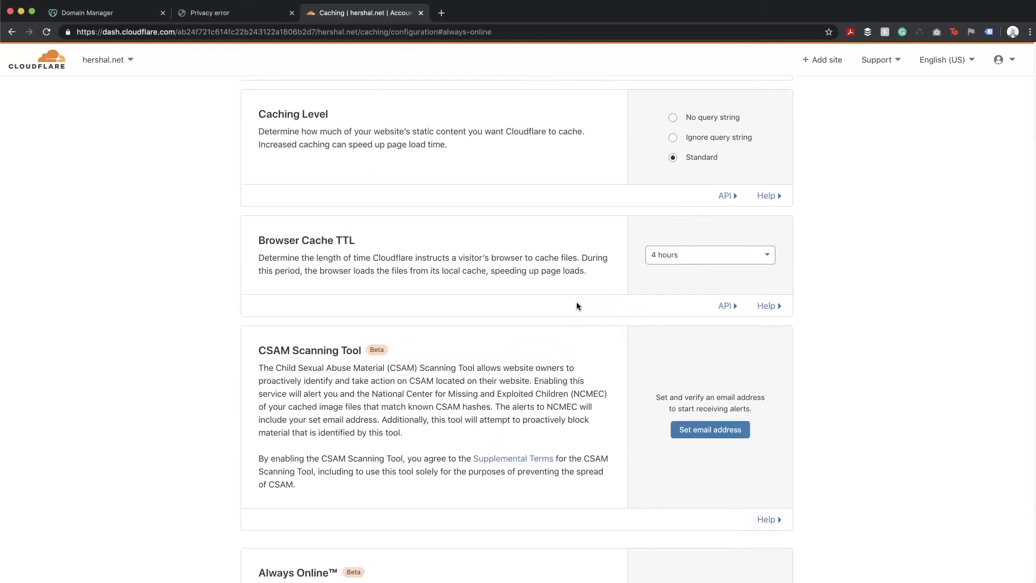
pyautogui.scroll(4, 577, 306)
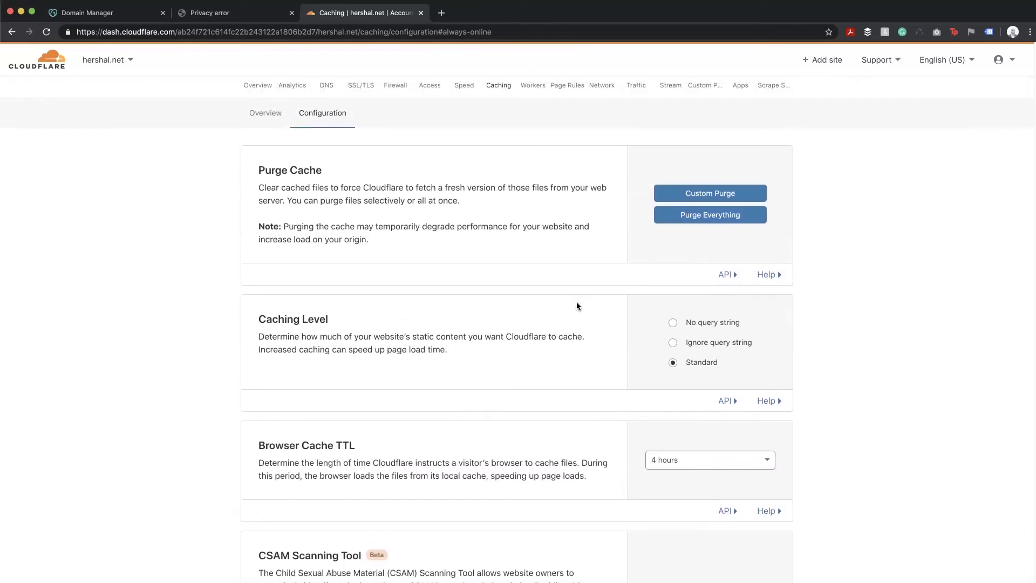
pyautogui.scroll(-1, 576, 305)
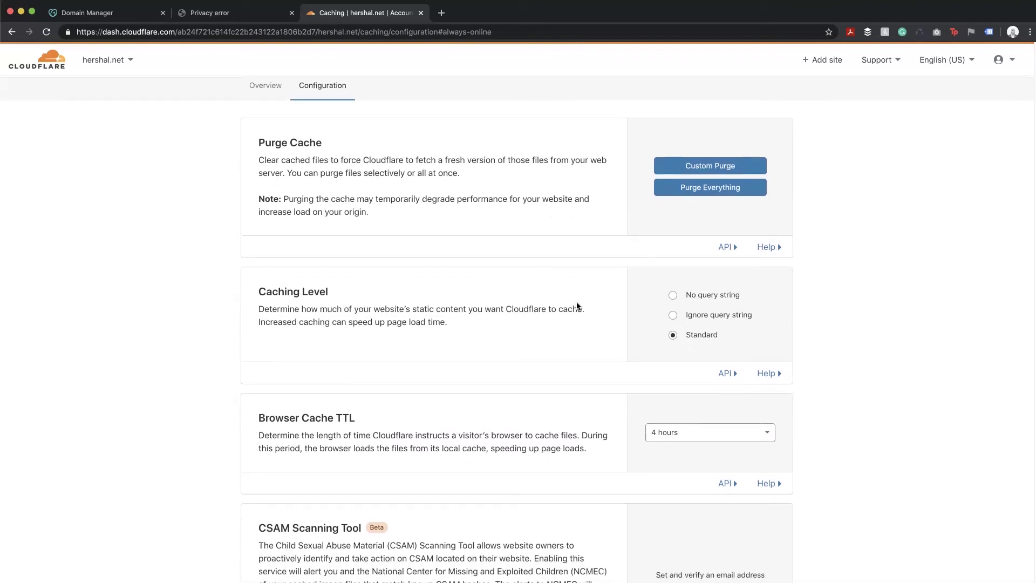
pyautogui.scroll(-10, 576, 306)
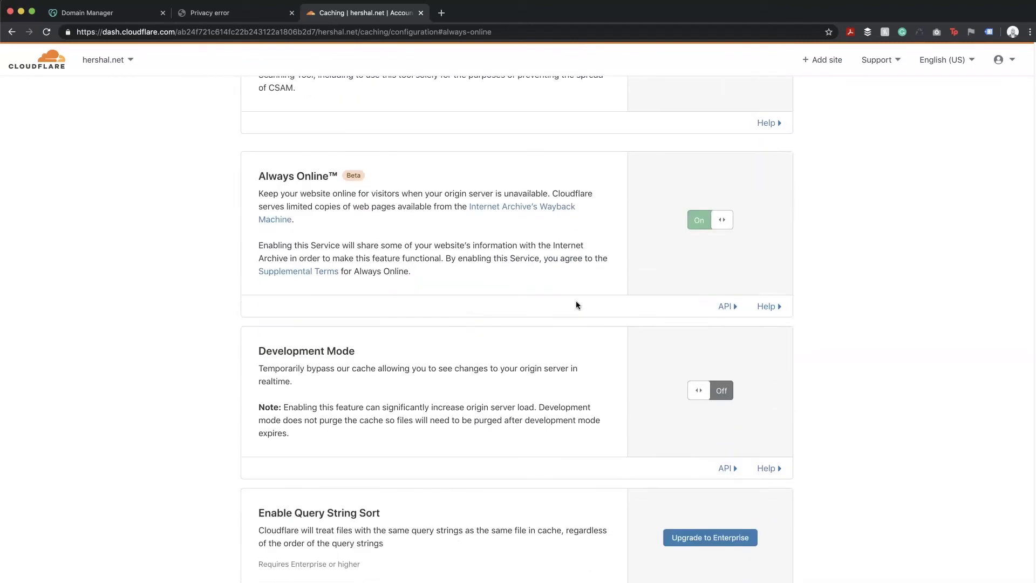
pyautogui.scroll(-2, 575, 300)
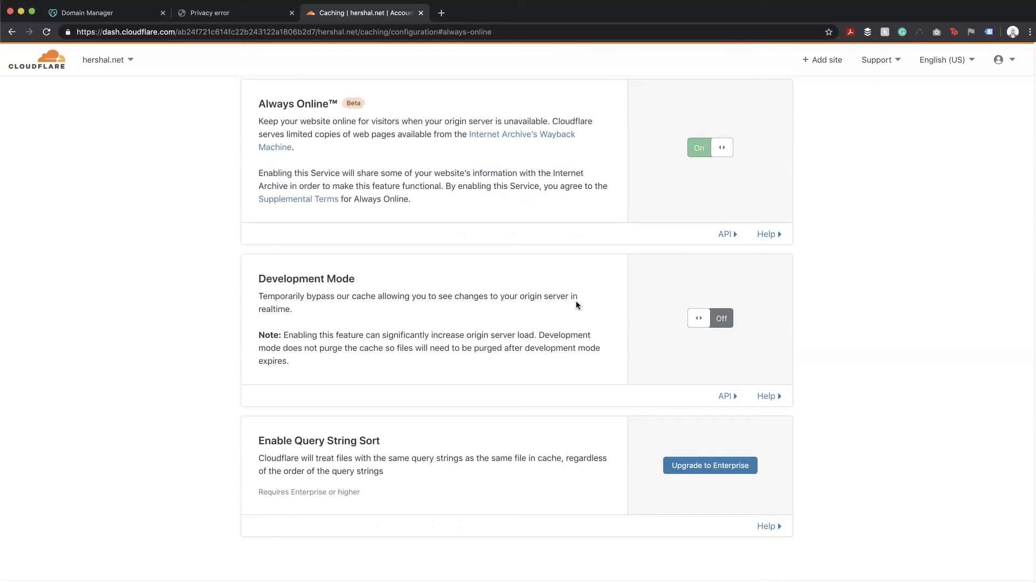
# Look over the Development Mode and Purge Cache options on the Caching Configuration page.
pyautogui.moveTo(259, 274); pyautogui.dragTo(341, 349)
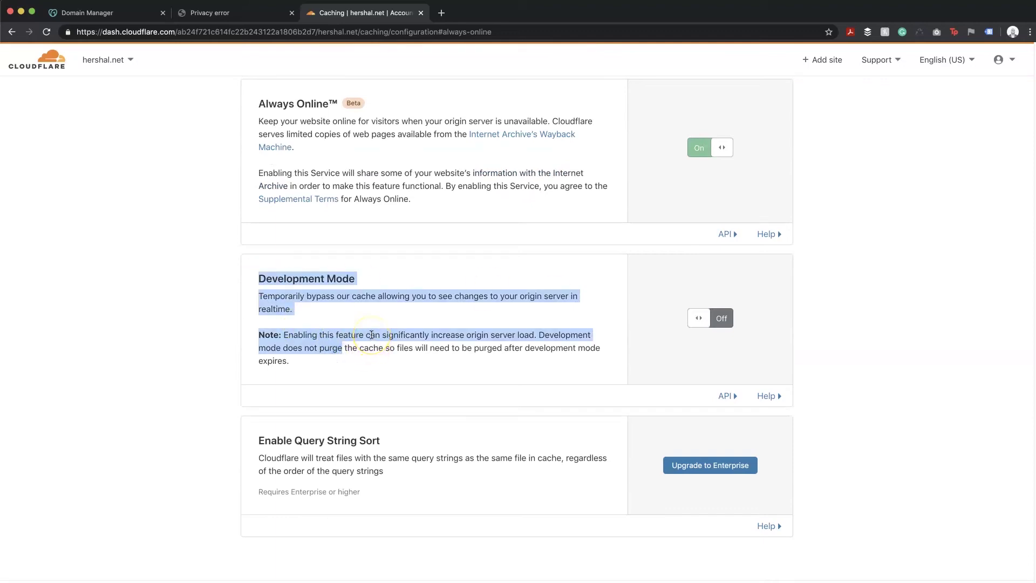
pyautogui.click(321, 327)
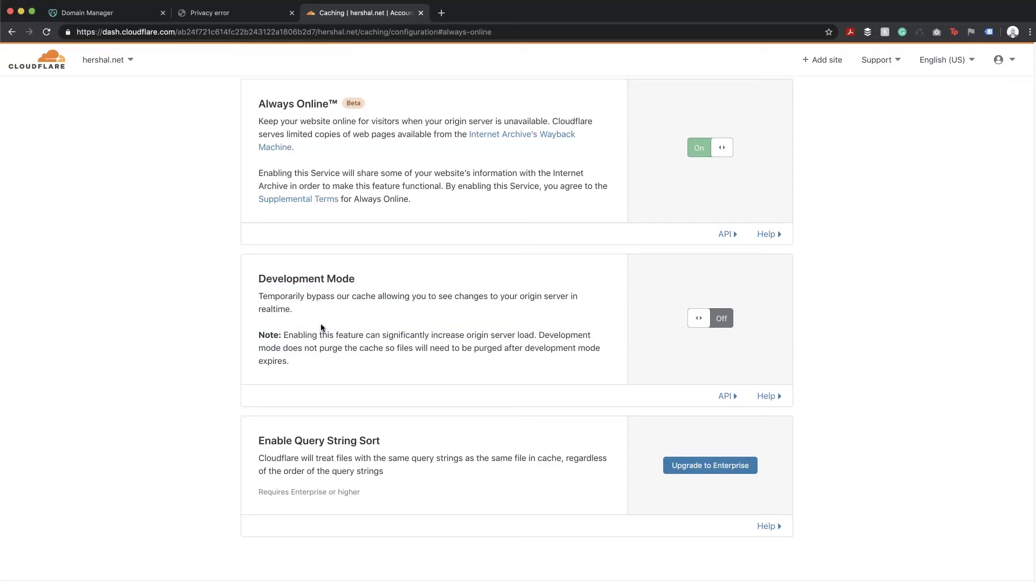
pyautogui.click(312, 335)
pyautogui.click(722, 320)
pyautogui.scroll(10, 802, 432)
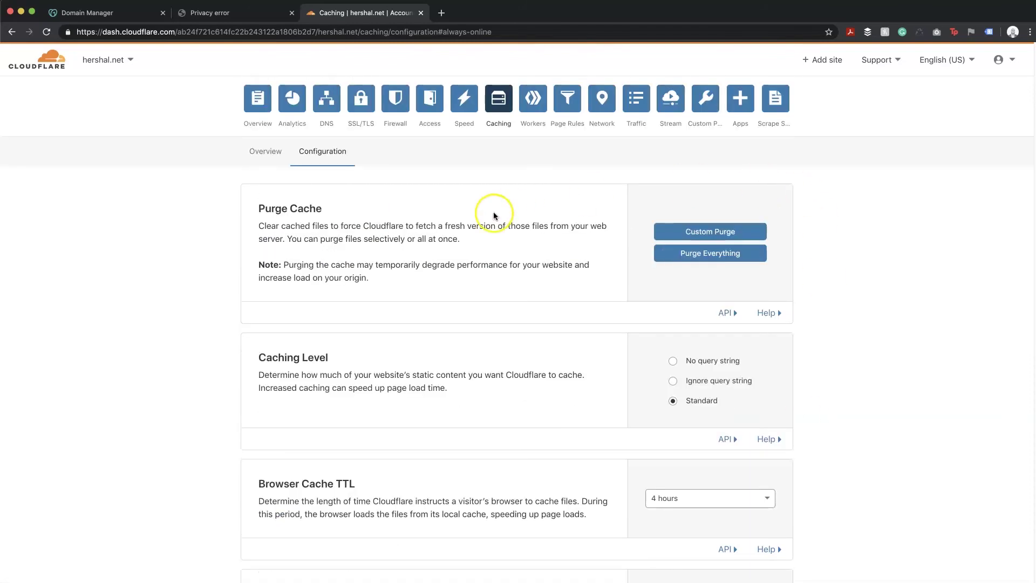
pyautogui.moveTo(273, 179); pyautogui.dragTo(641, 298)
pyautogui.click(864, 331)
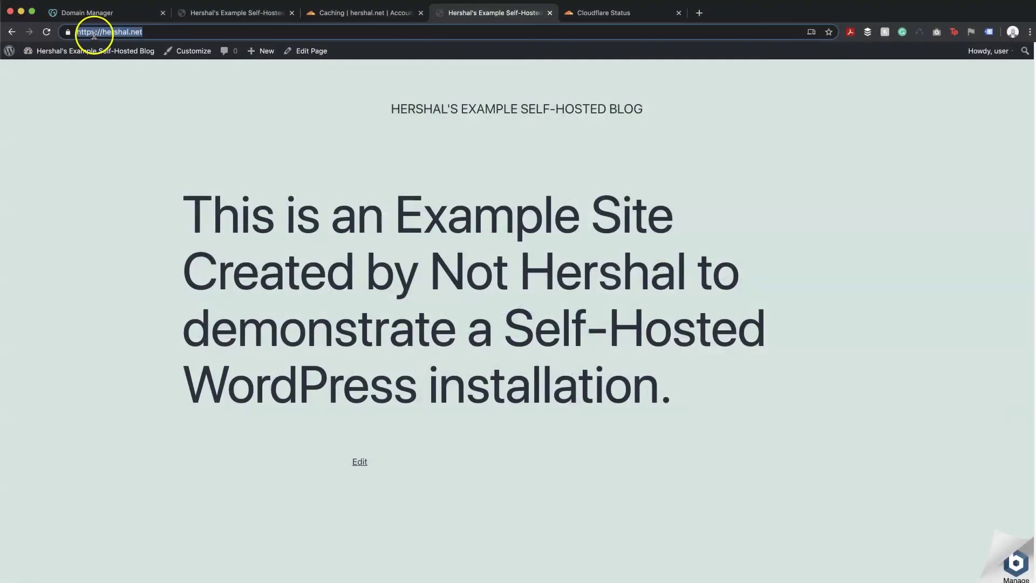
pyautogui.moveTo(76, 32); pyautogui.dragTo(120, 32)
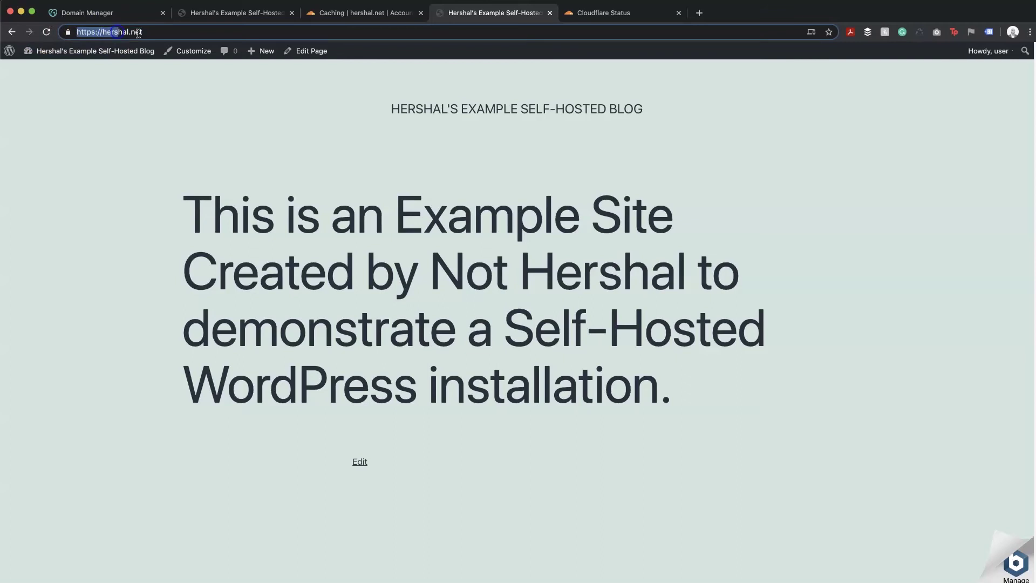
pyautogui.click(147, 34)
pyautogui.press('Return')
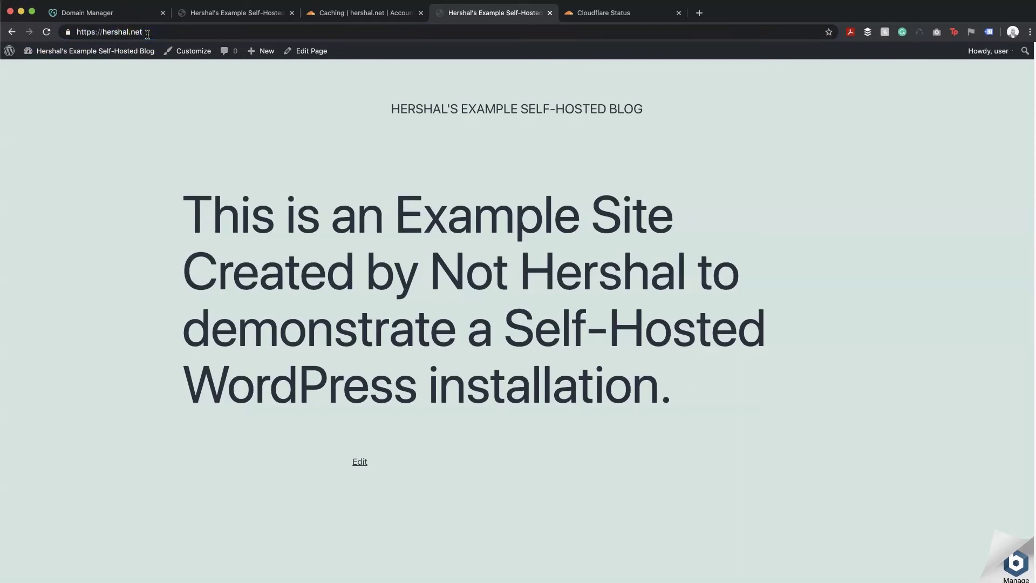
pyautogui.click(104, 33)
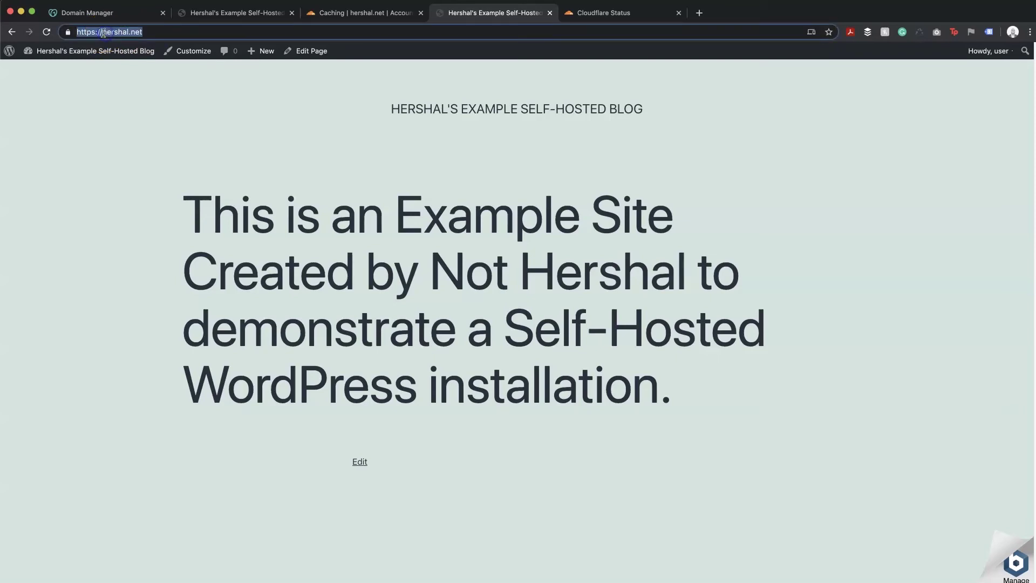
pyautogui.write('www')
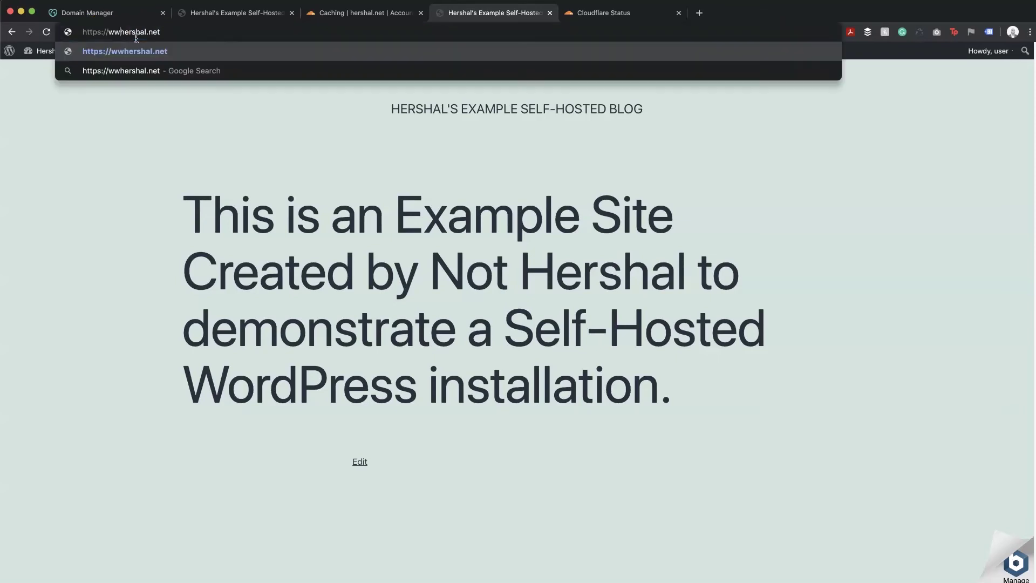
pyautogui.write('.')
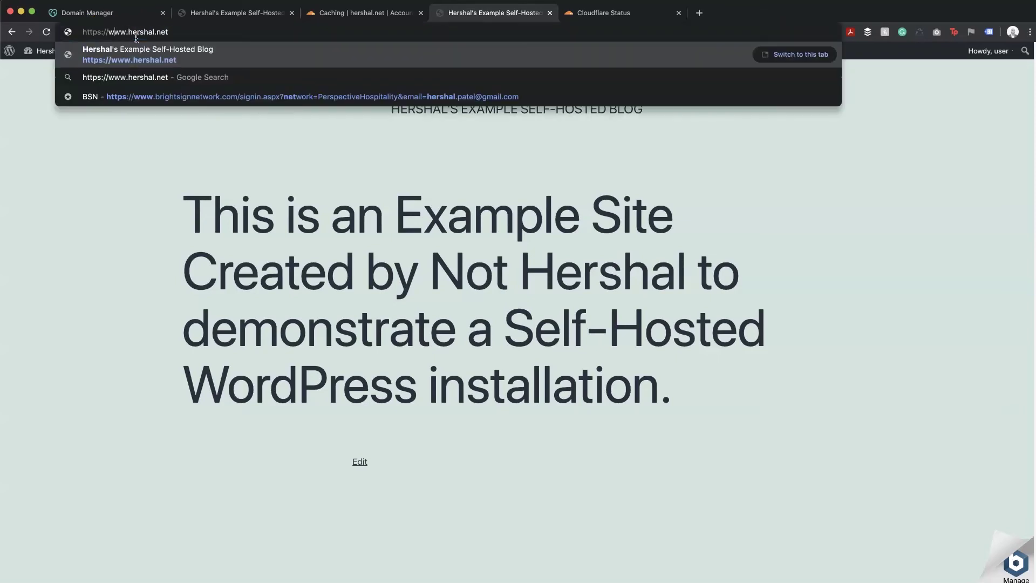
pyautogui.press('Return')
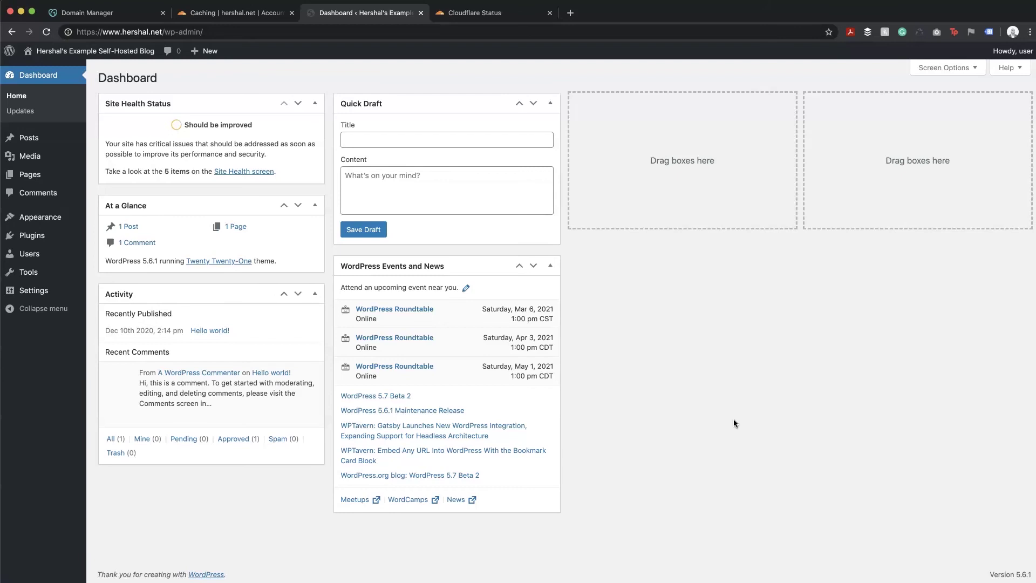
# Search plugins for 'cloudflare', then install and activate the Cloudflare, Inc. plugin.
pyautogui.click(28, 238)
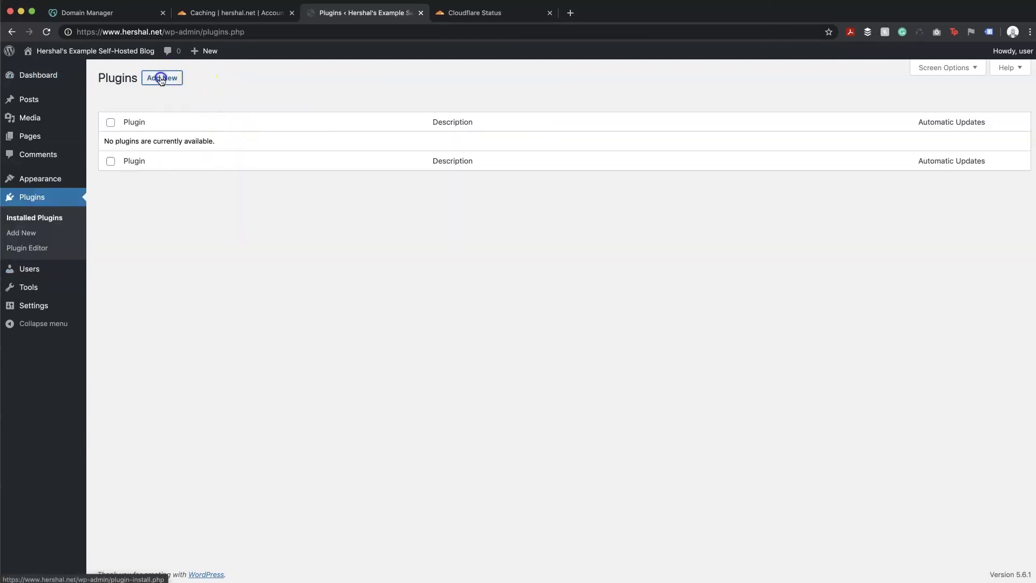
pyautogui.click(160, 80)
pyautogui.click(881, 110)
pyautogui.write('c')
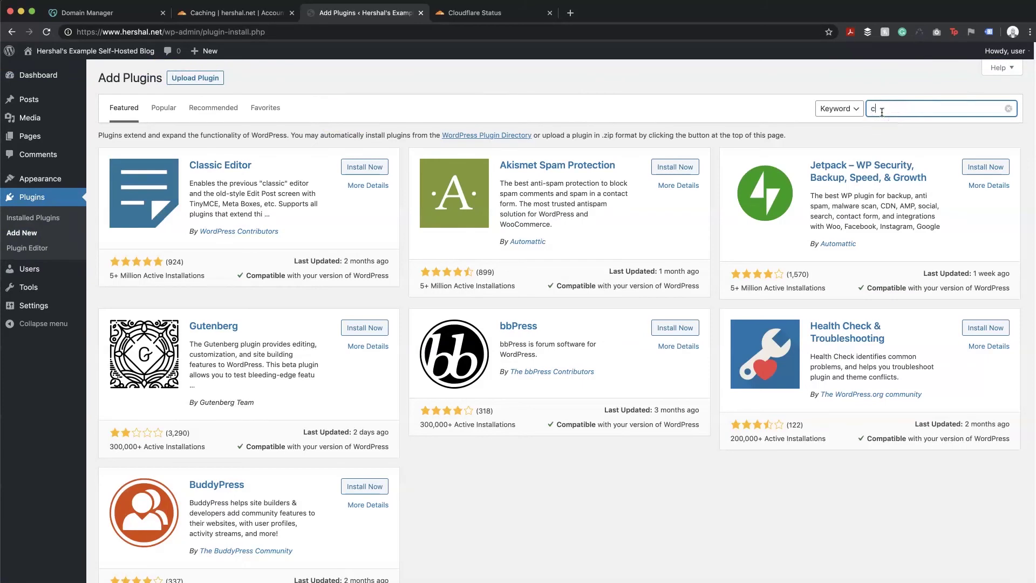
pyautogui.write('loudflare')
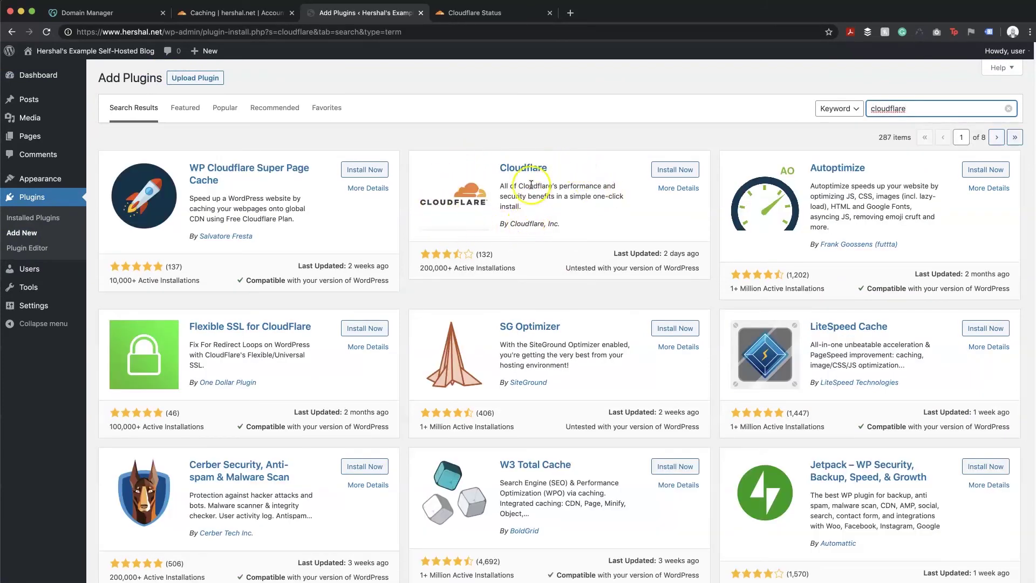
pyautogui.moveTo(516, 223); pyautogui.dragTo(558, 224)
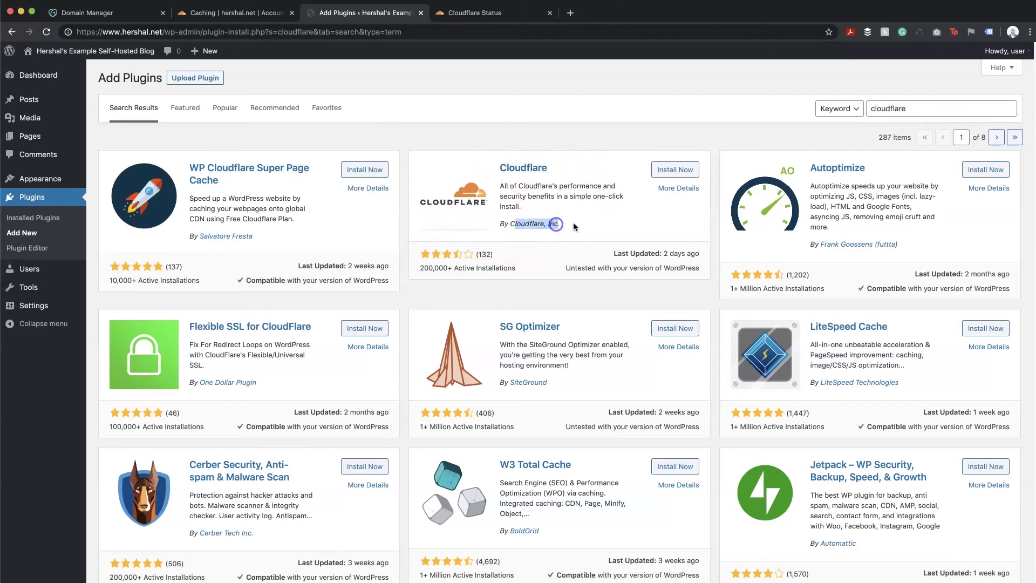
pyautogui.click(675, 169)
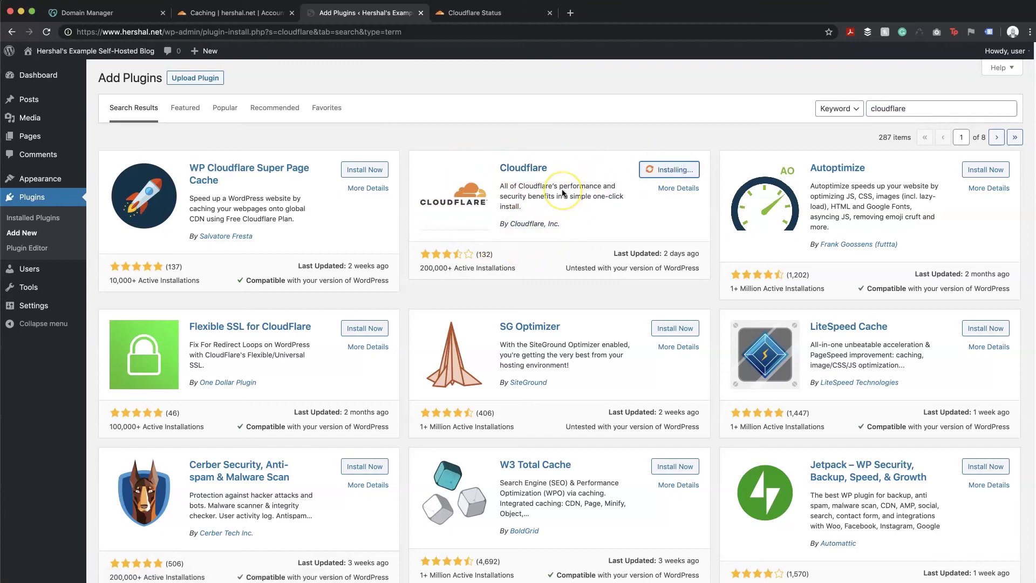
pyautogui.click(673, 170)
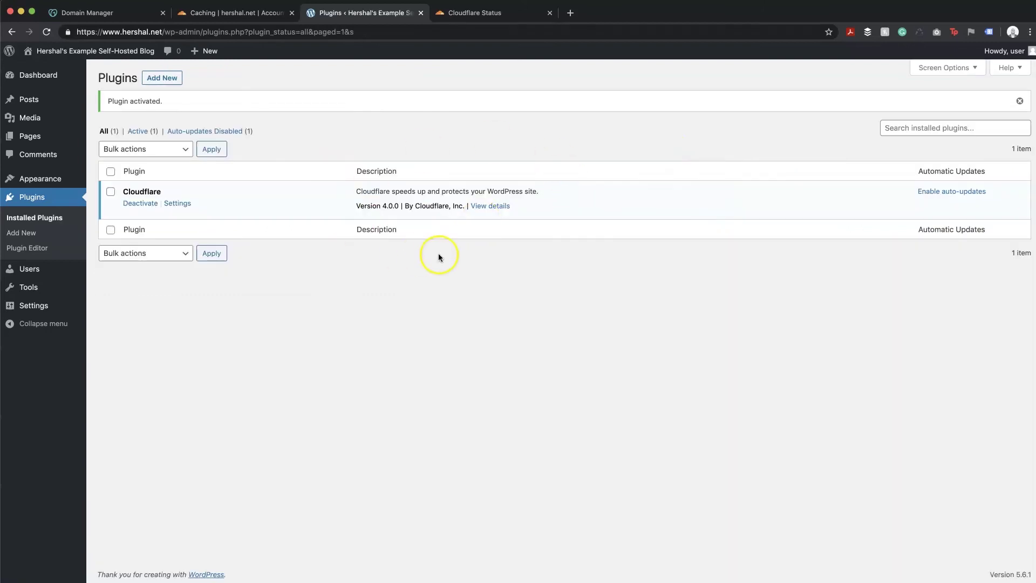
pyautogui.click(41, 199)
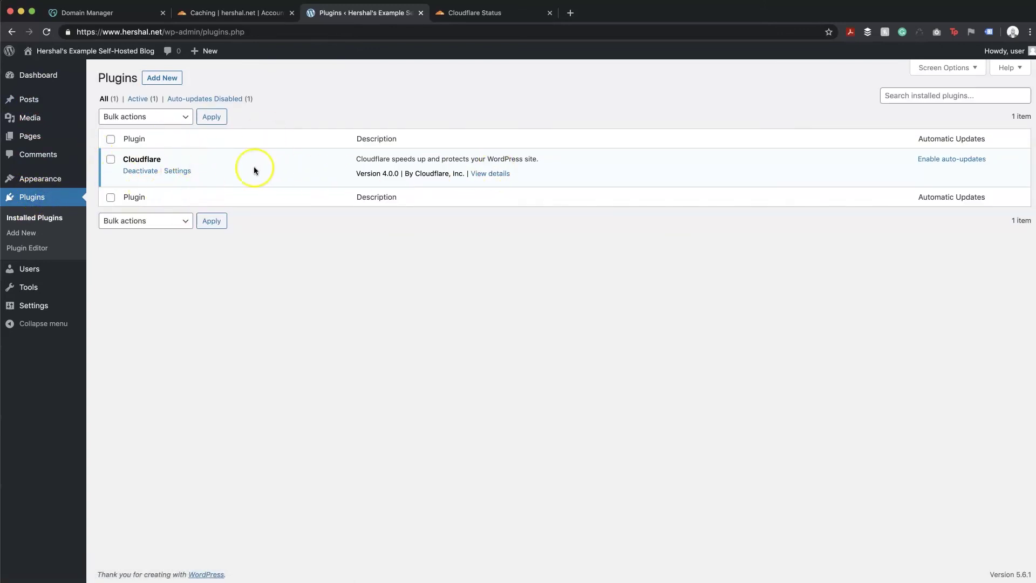
# Open Settings > Cloudflare, choose to sign in, and paste the account e-mail into the Email field.
pyautogui.moveTo(28, 305)
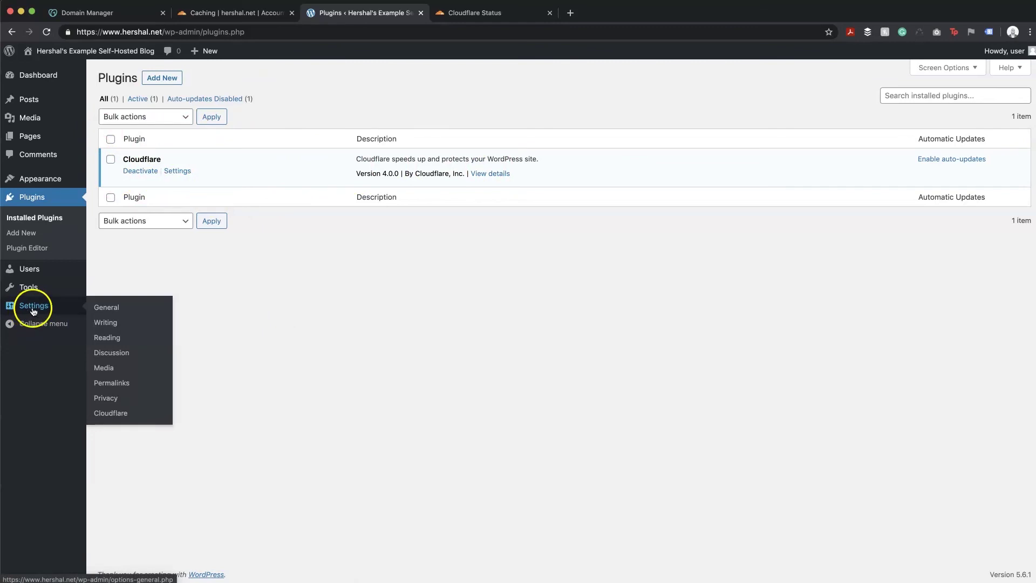
pyautogui.click(115, 419)
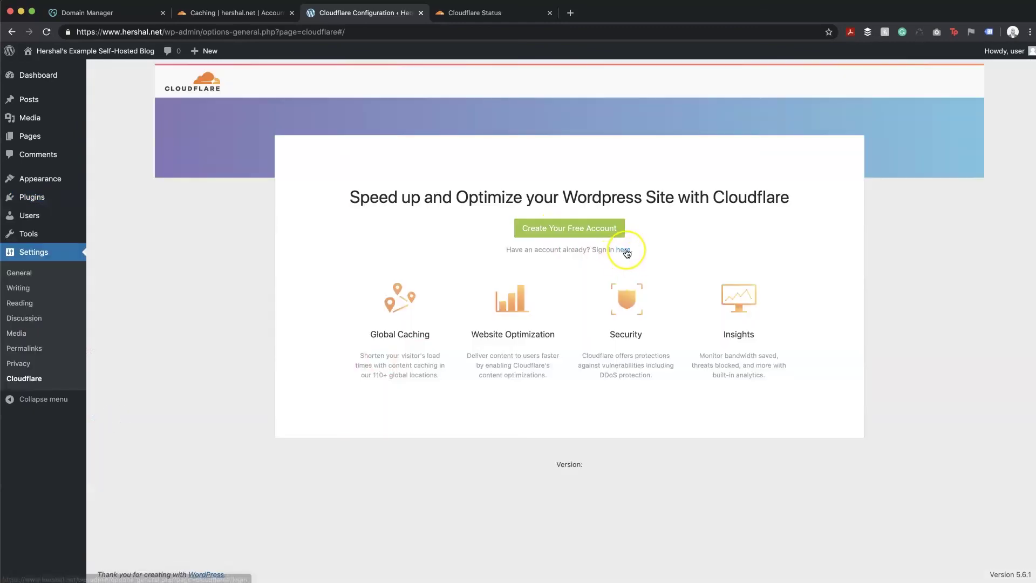
pyautogui.click(625, 250)
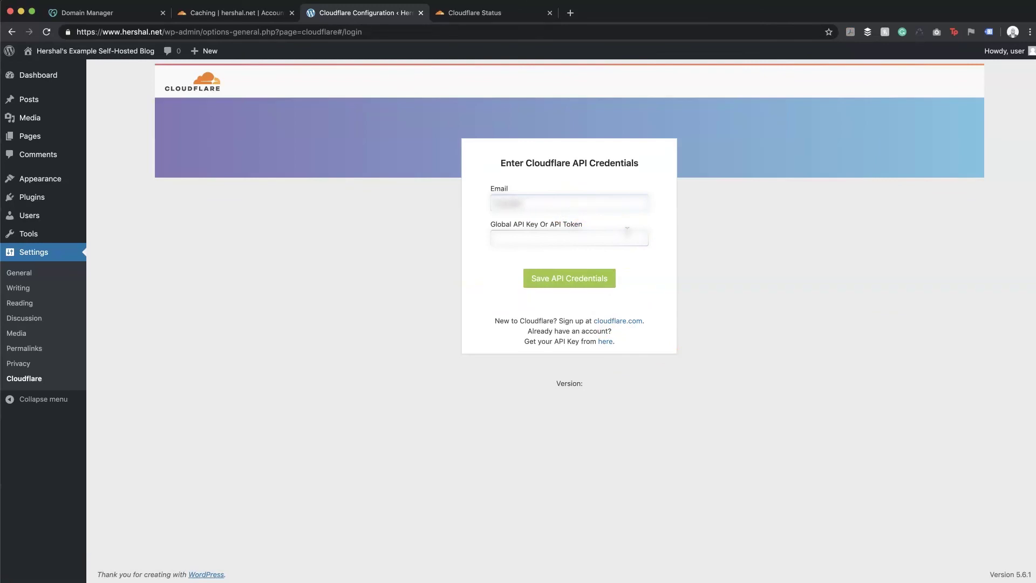
pyautogui.click(495, 232)
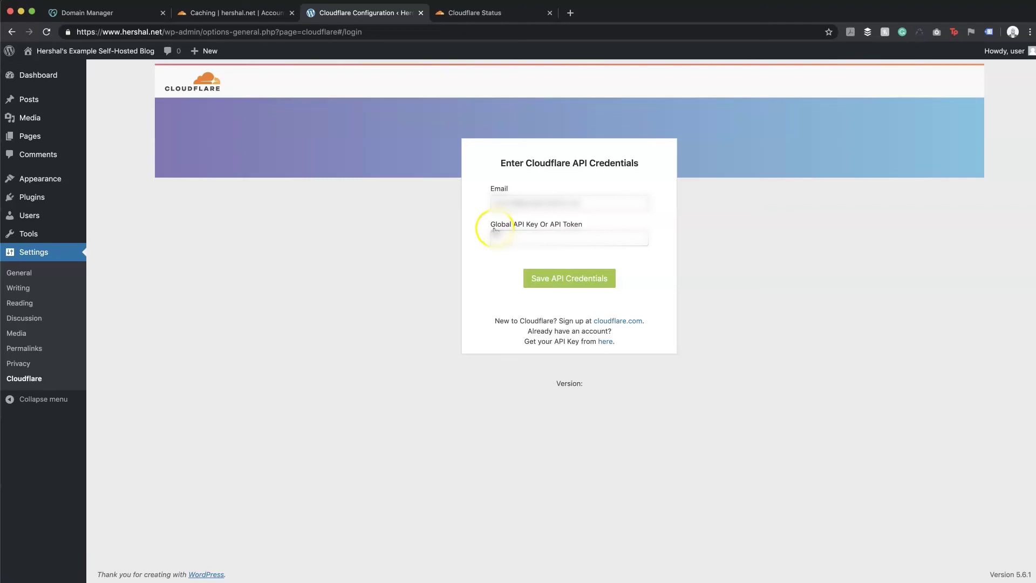
pyautogui.press('super+v')
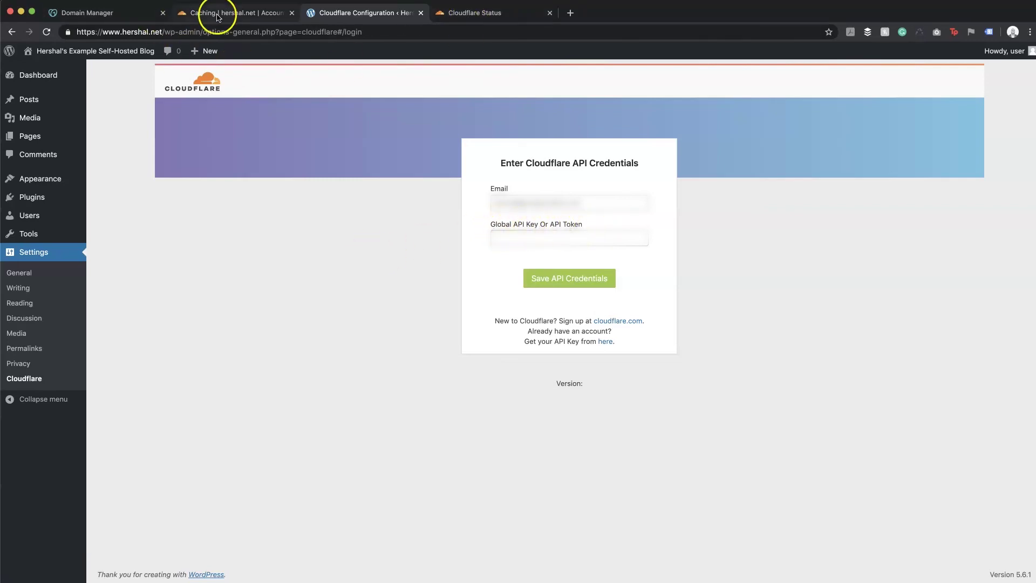
pyautogui.click(254, 13)
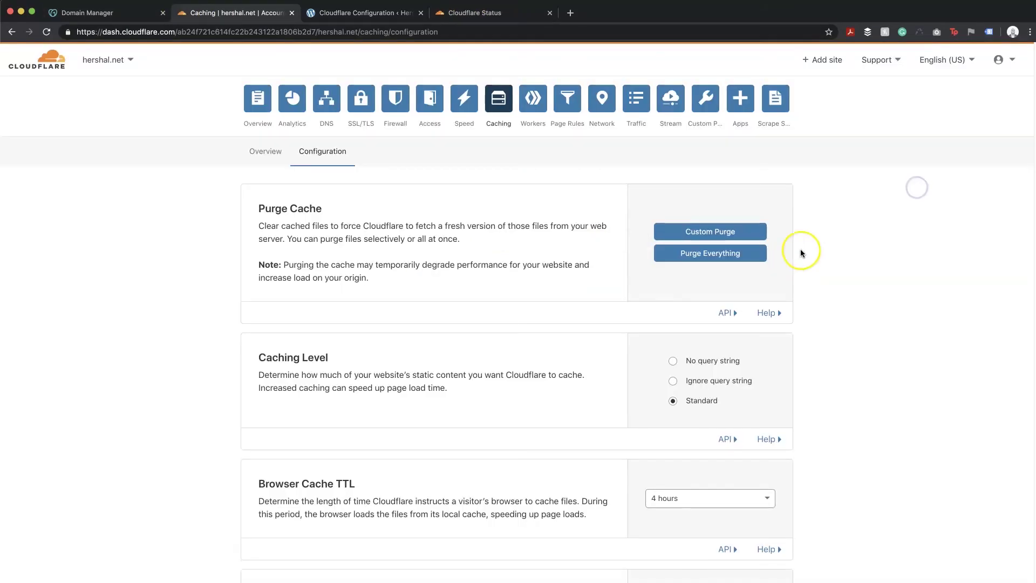
# Go to My Profile > API Tokens and locate the Global API Key.
pyautogui.click(1012, 62)
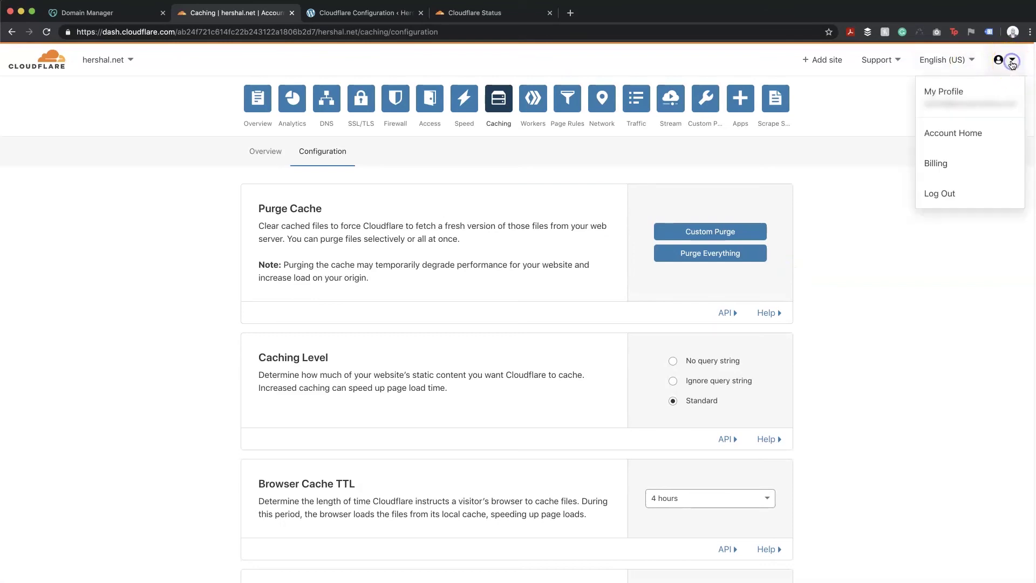
pyautogui.click(950, 100)
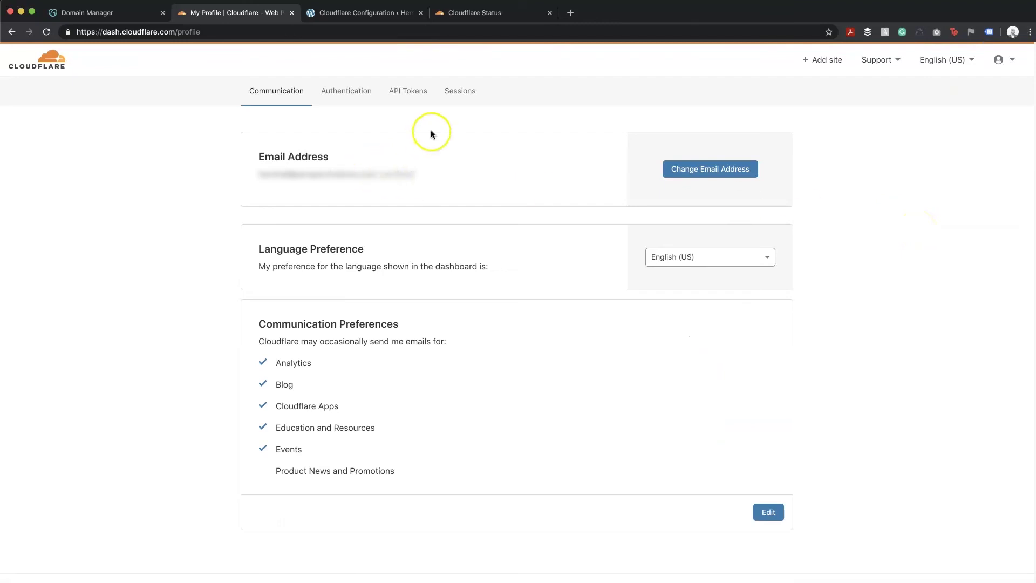
pyautogui.click(405, 92)
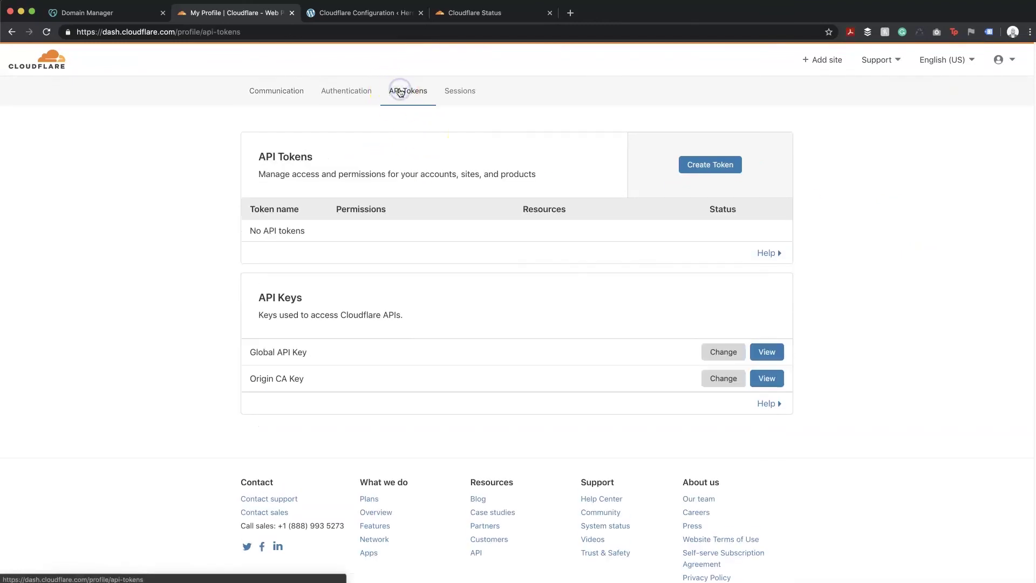
pyautogui.moveTo(258, 298); pyautogui.dragTo(316, 298)
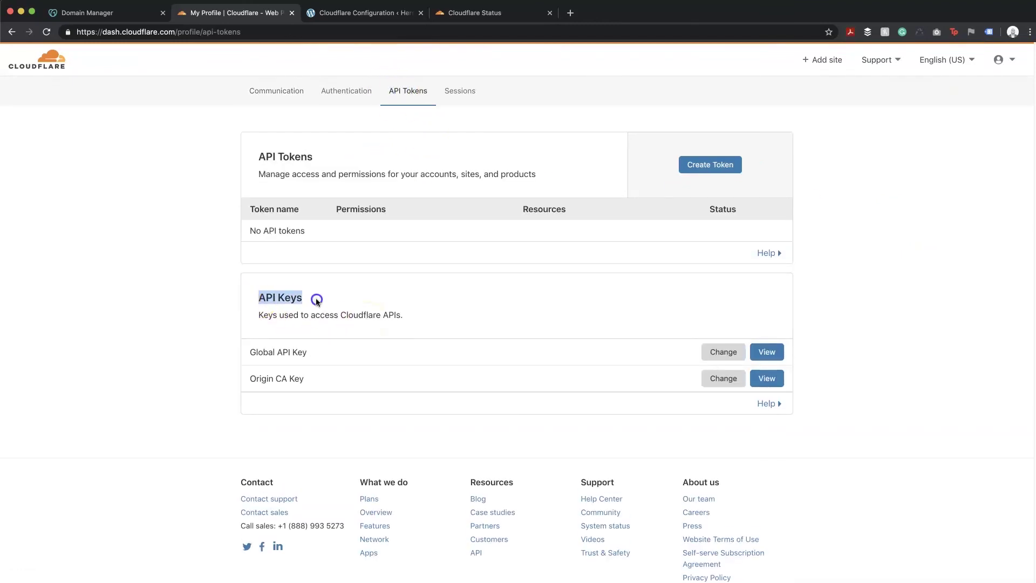
pyautogui.moveTo(252, 355); pyautogui.dragTo(302, 351)
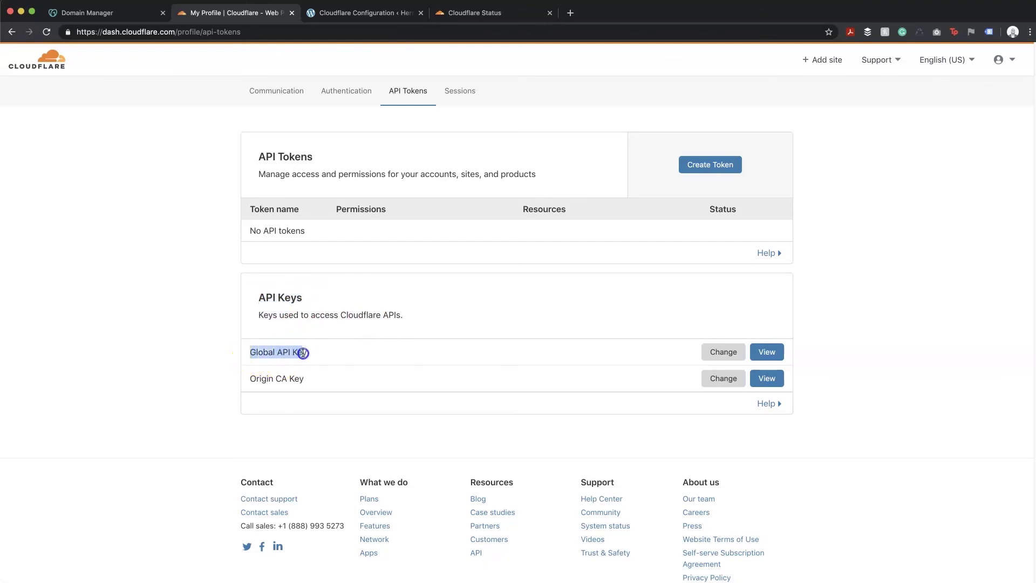
pyautogui.click(867, 326)
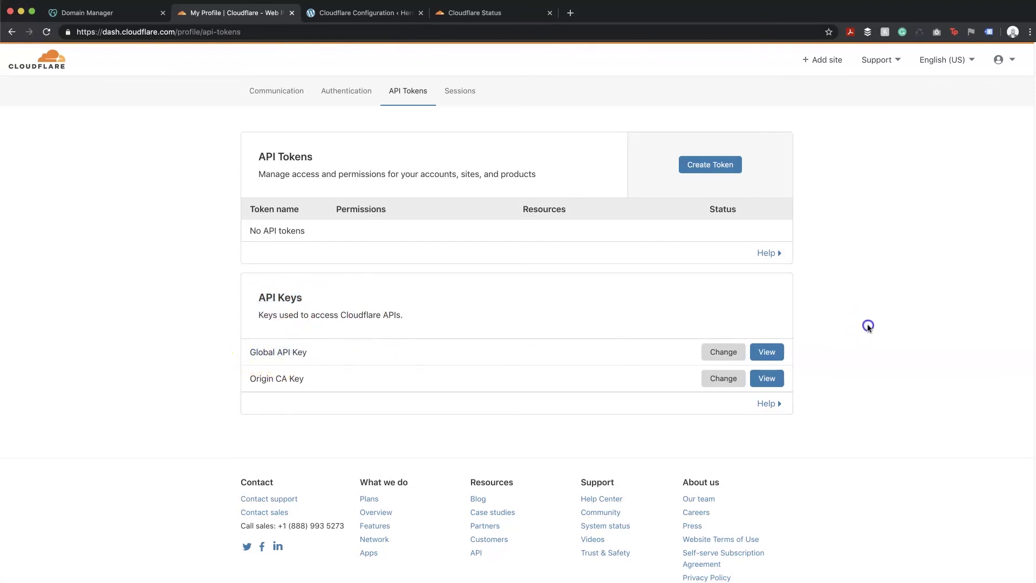
# Reveal the Global API Key with the account password and captcha, and copy it.
pyautogui.click(766, 351)
pyautogui.click(539, 302)
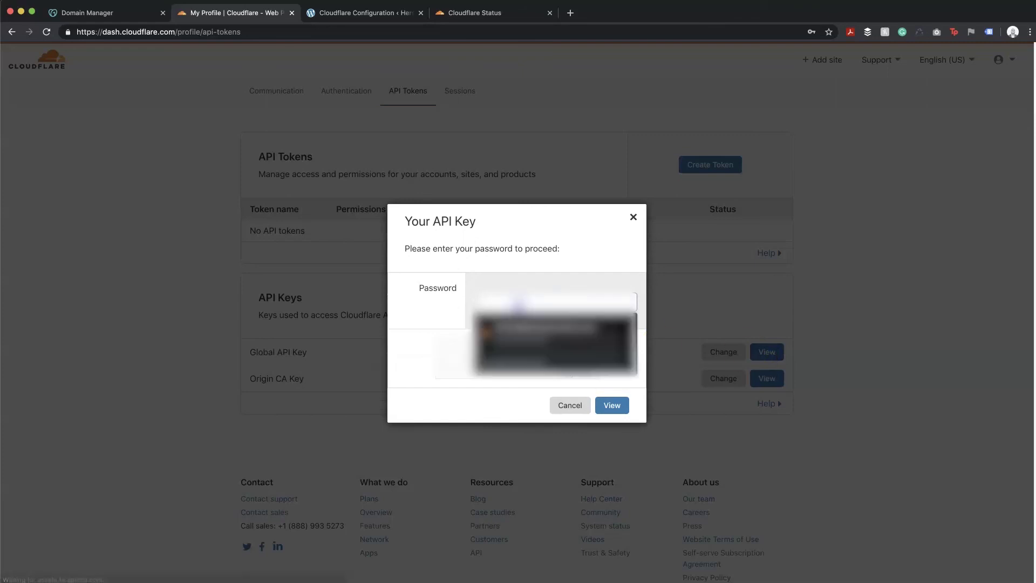
pyautogui.click(518, 319)
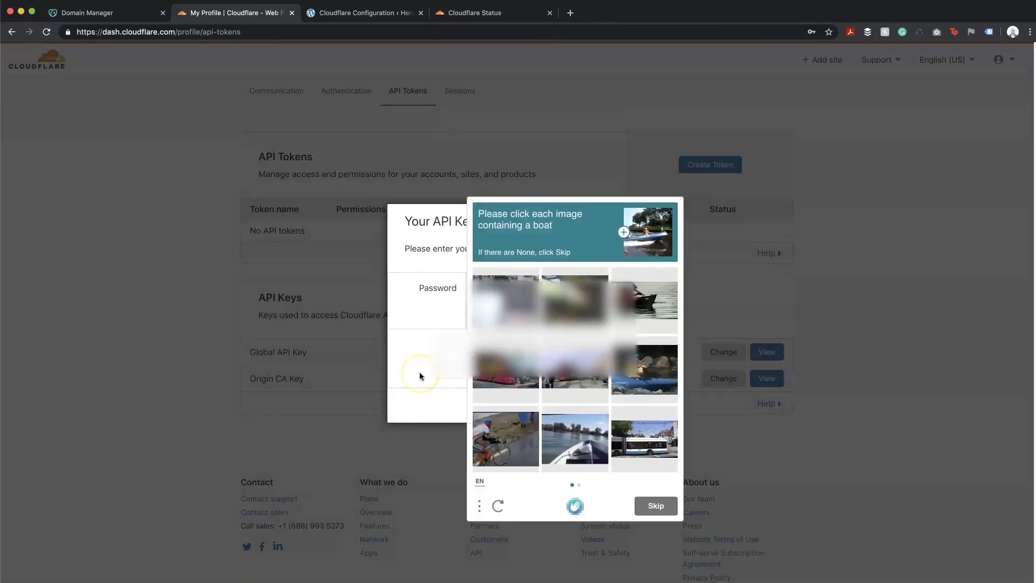
pyautogui.click(431, 363)
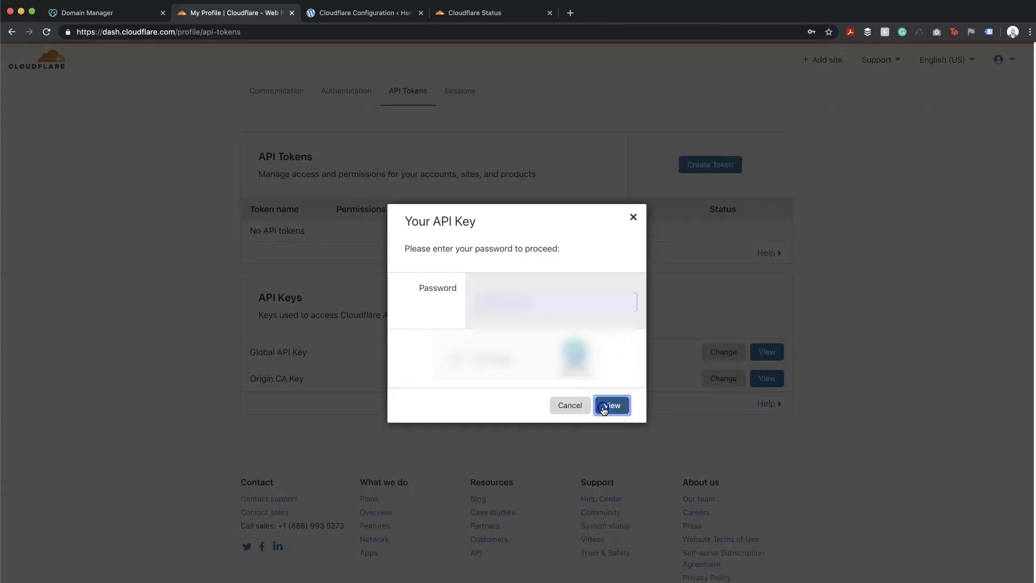
pyautogui.click(608, 406)
pyautogui.click(474, 303)
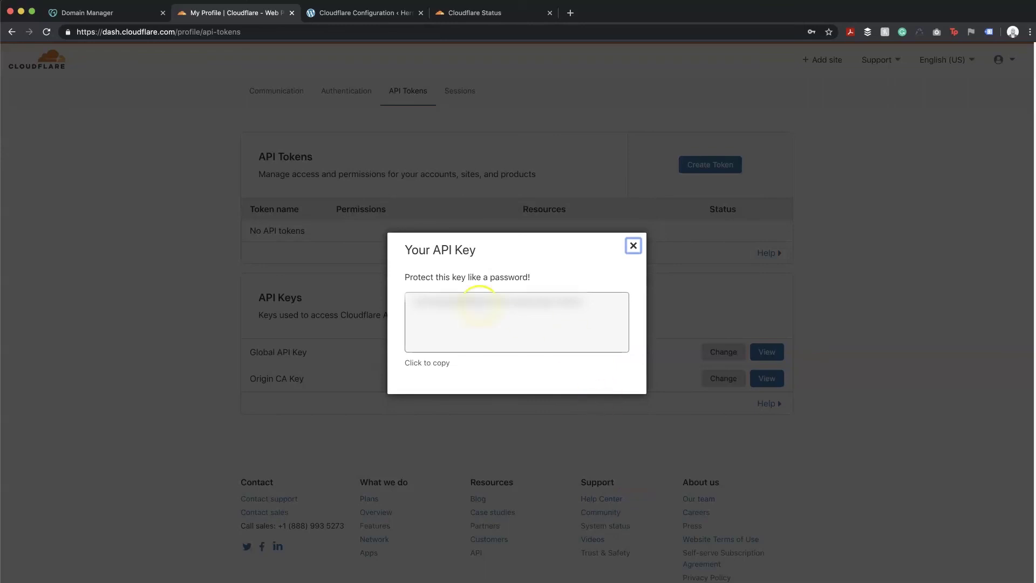
pyautogui.click(598, 319)
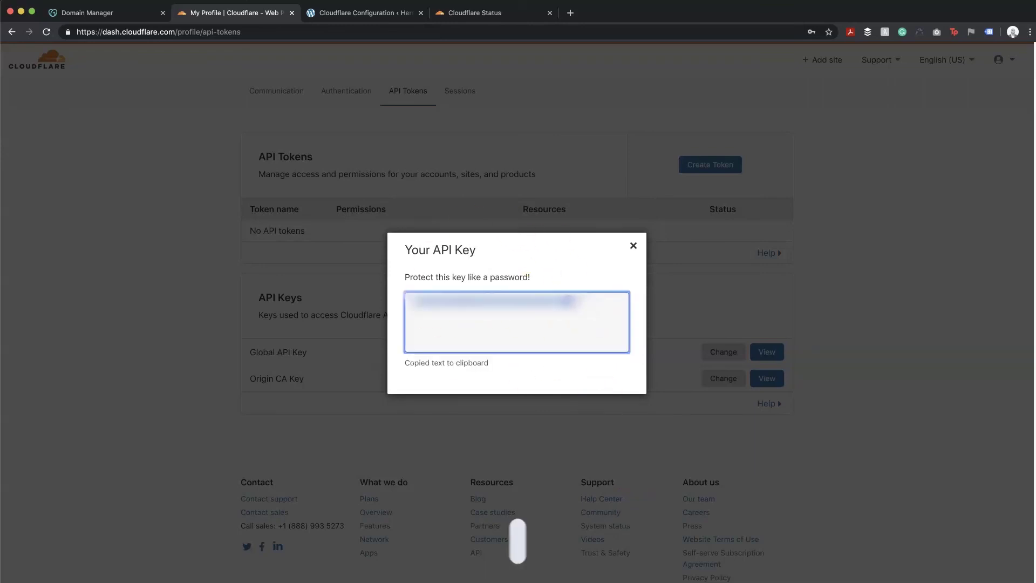
pyautogui.click(359, 16)
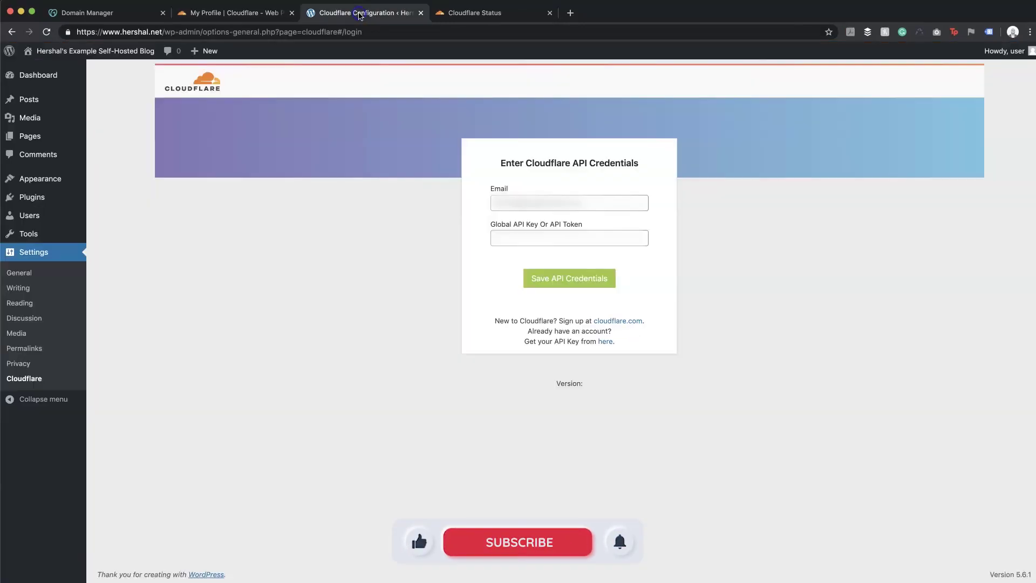
# Paste the Global API Key, save the API credentials, and apply the recommended WordPress settings.
pyautogui.click(509, 238)
pyautogui.press('super+v')
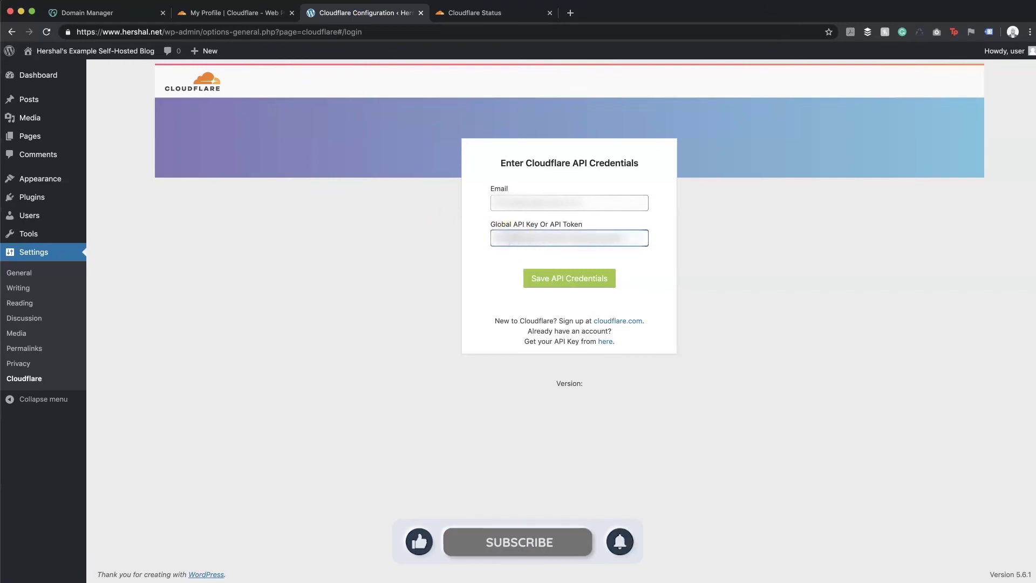
pyautogui.click(560, 285)
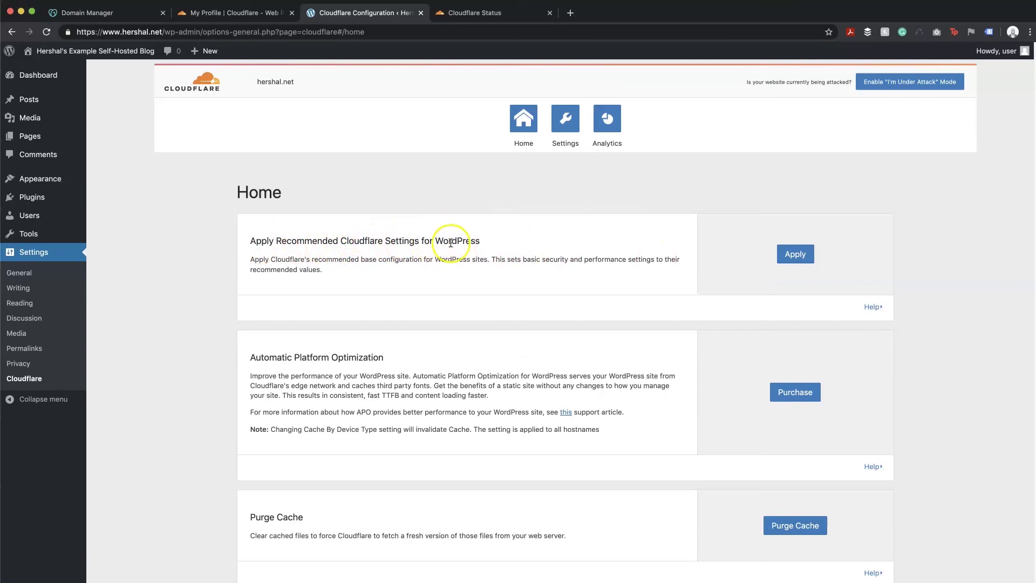
pyautogui.click(802, 254)
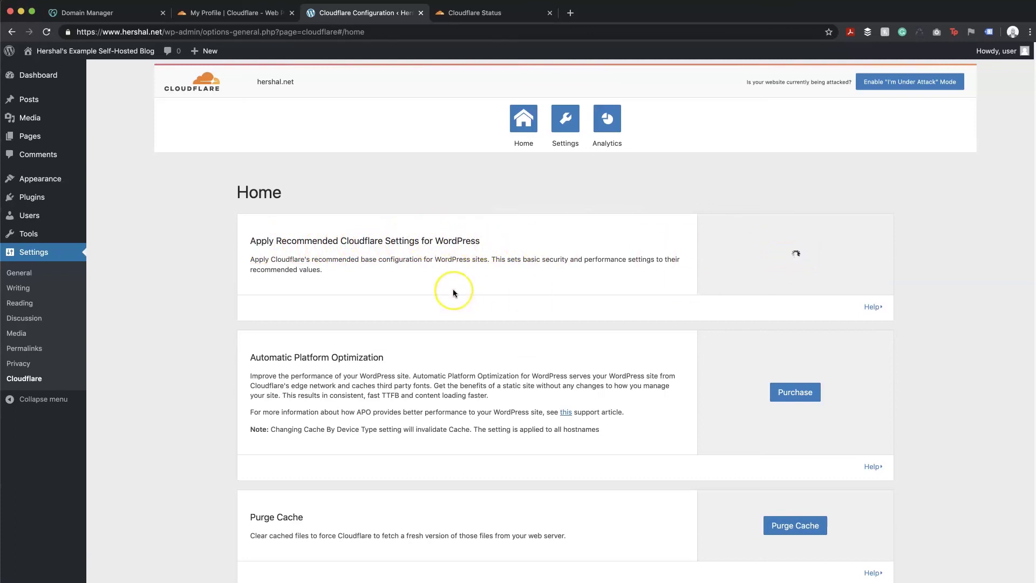